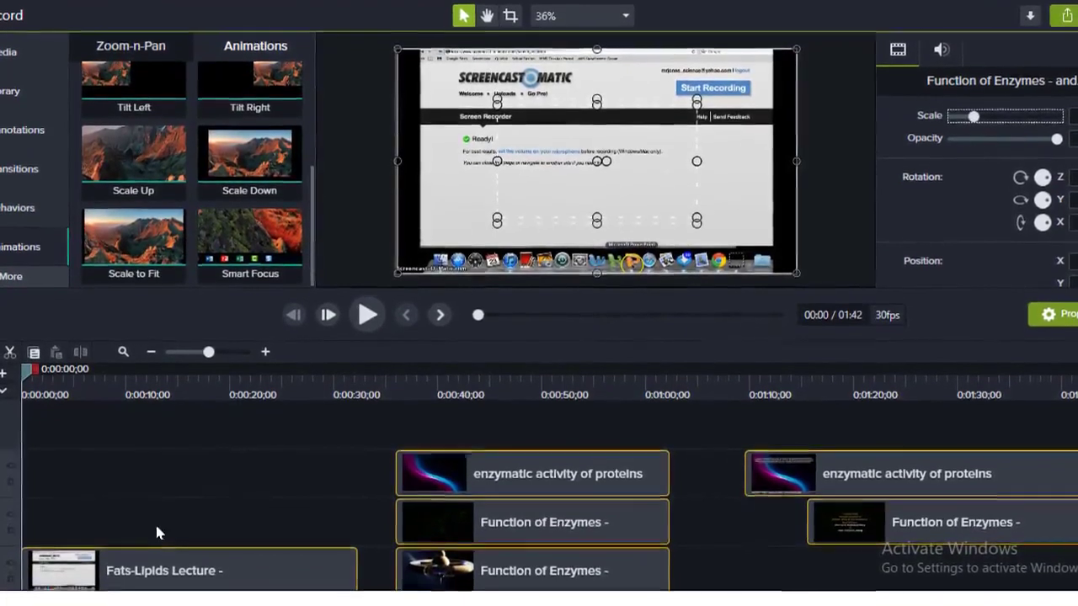
Step: Split the Fats-Lipids Lecture clip at 0:00:15;13, and move its second part away from the first and back against it
click(212, 573)
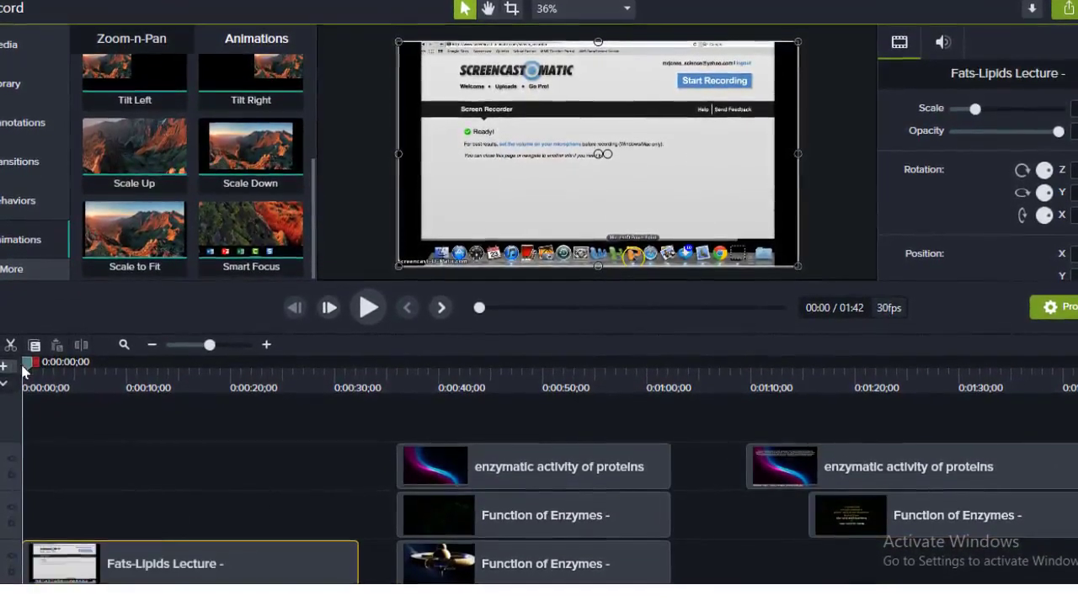
drag(27, 367, 107, 383)
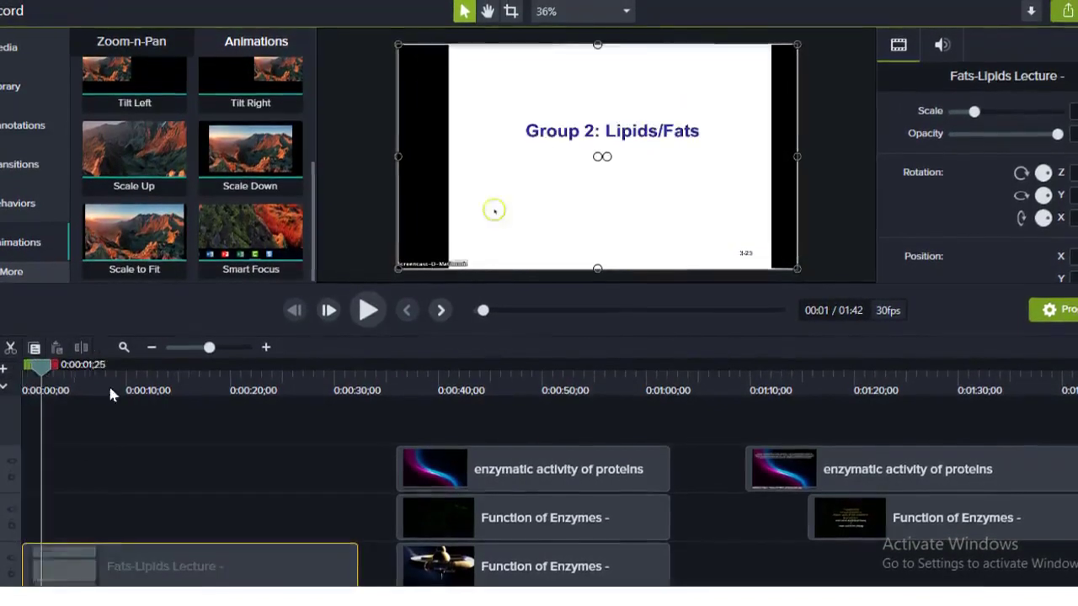
drag(164, 403, 187, 425)
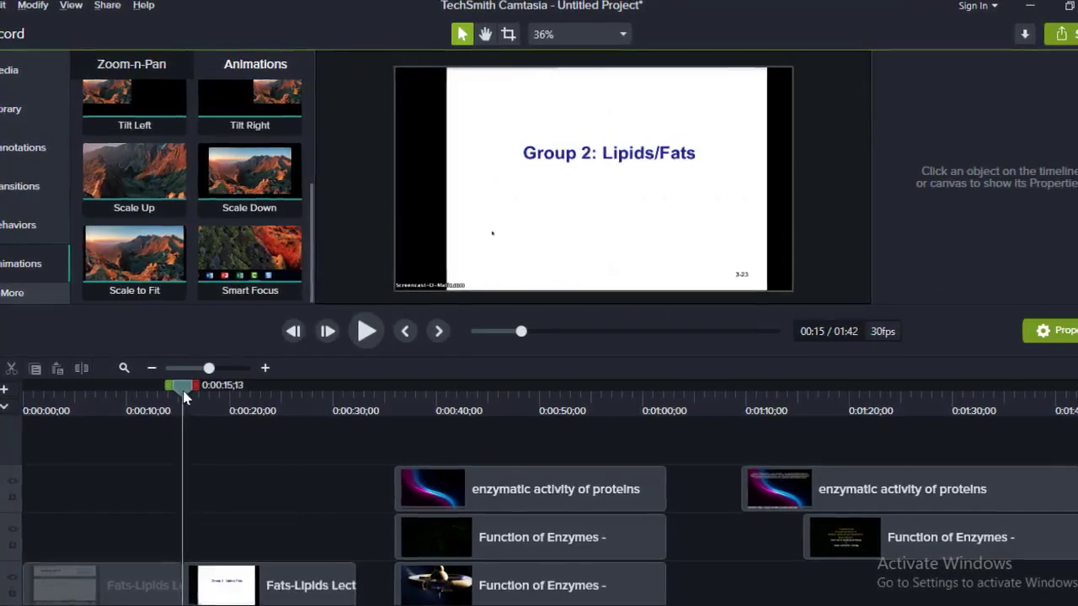
drag(185, 395, 158, 394)
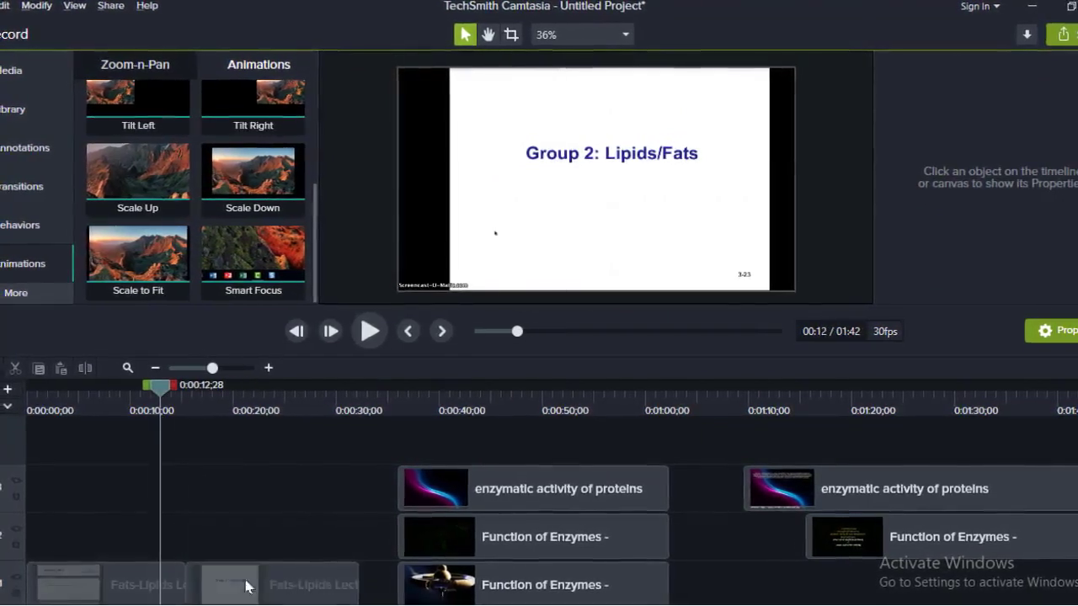
click(295, 588)
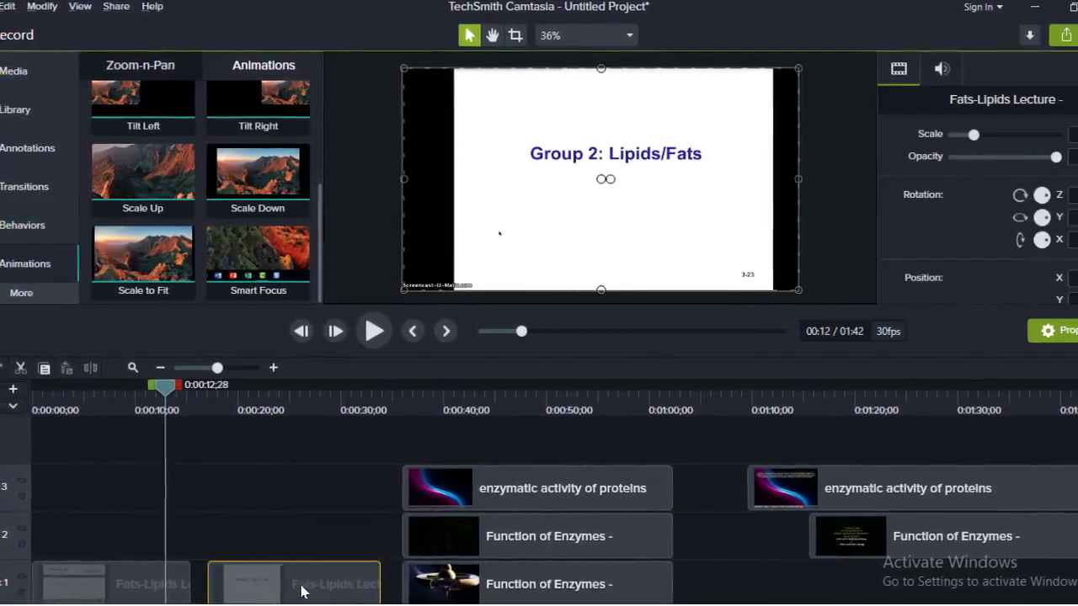
drag(323, 594, 270, 580)
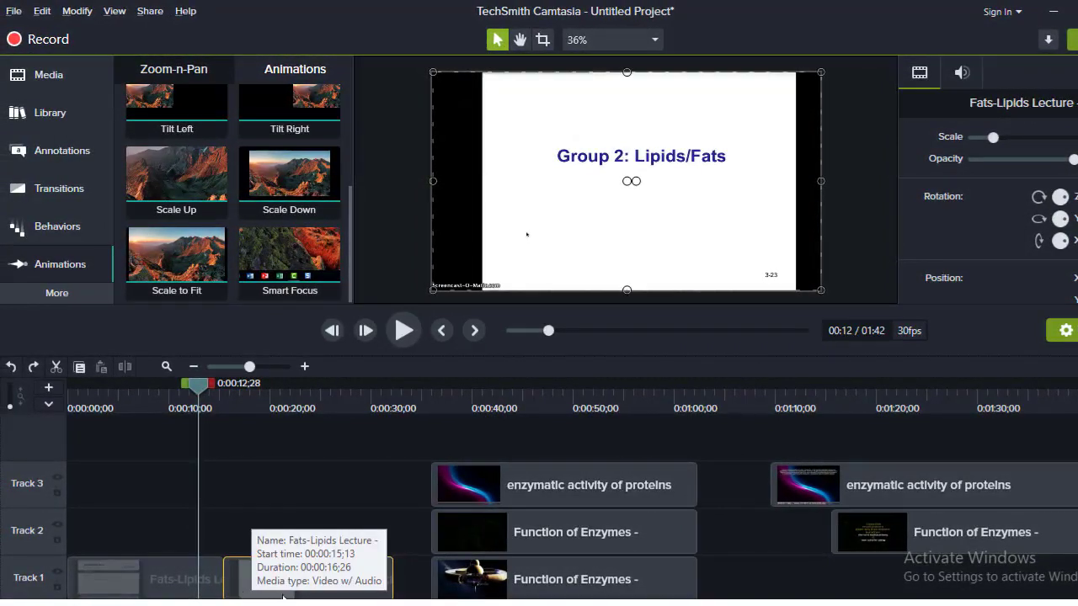
Step: Undo the split of the Fats-Lipids Lecture clip and place the whole clip back at the start of Track 1
key(ctrl+z)
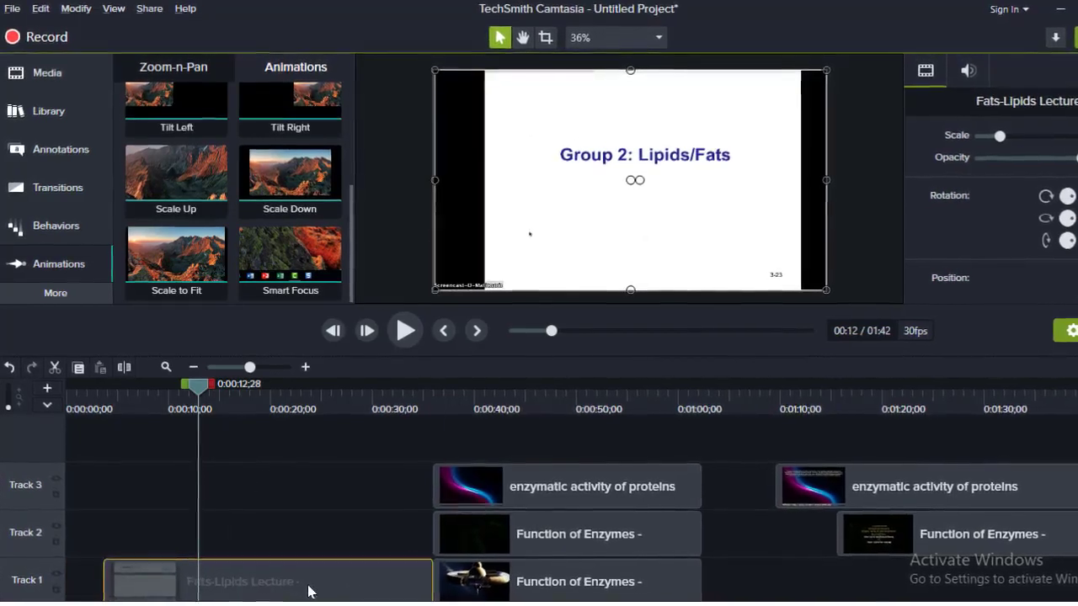
drag(240, 587, 228, 586)
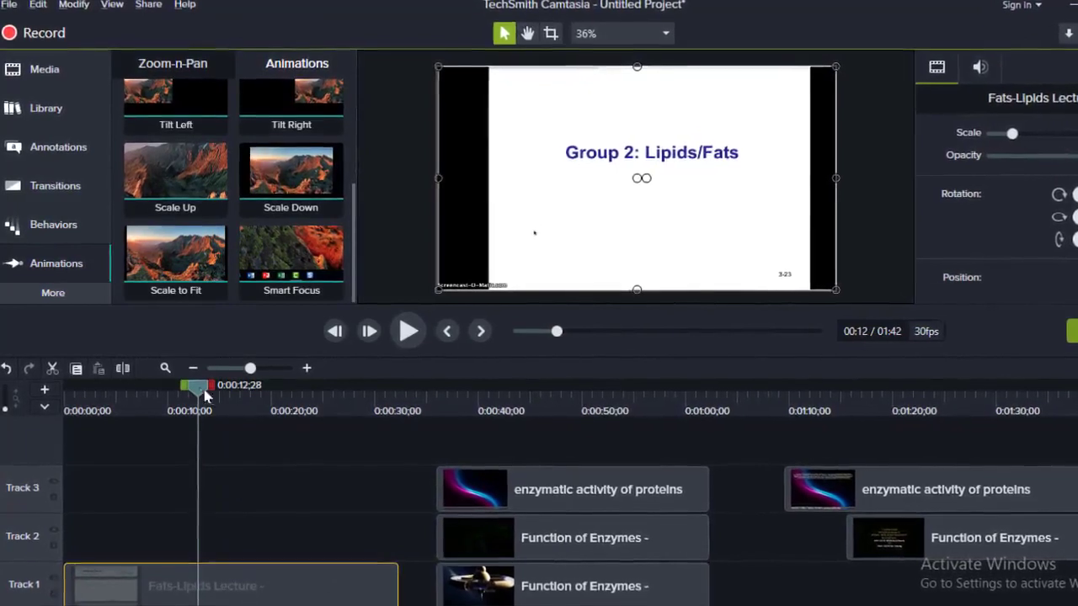
Step: Split the Fats-Lipids Lecture clip on Track 1 at 0:00:18;26
drag(199, 391, 260, 394)
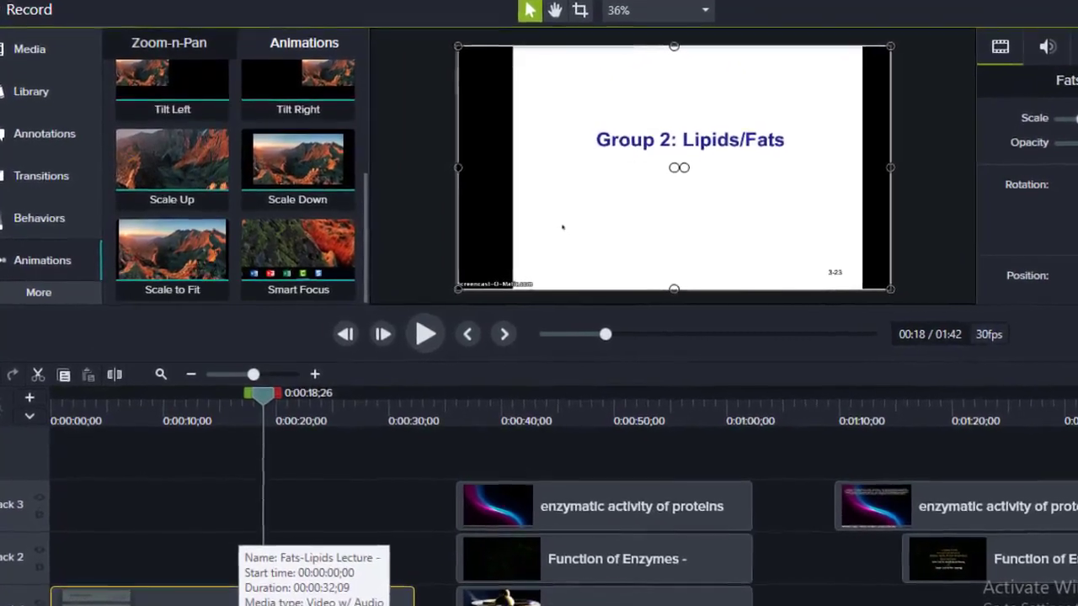
key(s)
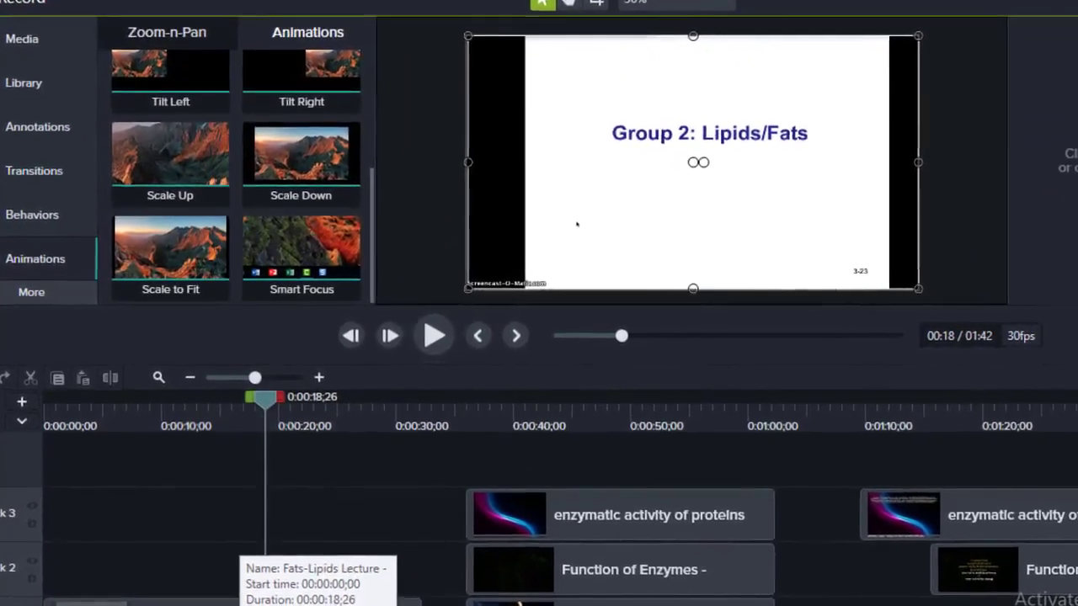
mouse_move(295, 605)
mouse_down()
mouse_move(341, 604)
mouse_move(294, 604)
mouse_up()
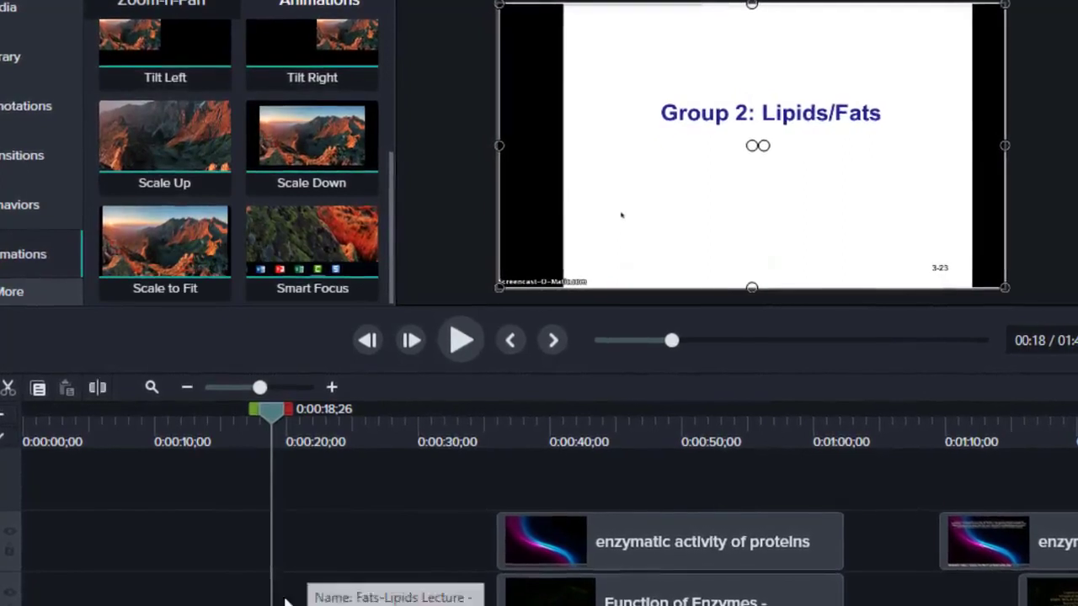
Step: Split the Fats-Lipids Lecture clip at 0:00:15;18 instead, starting from the unsplit clip
drag(266, 413, 223, 440)
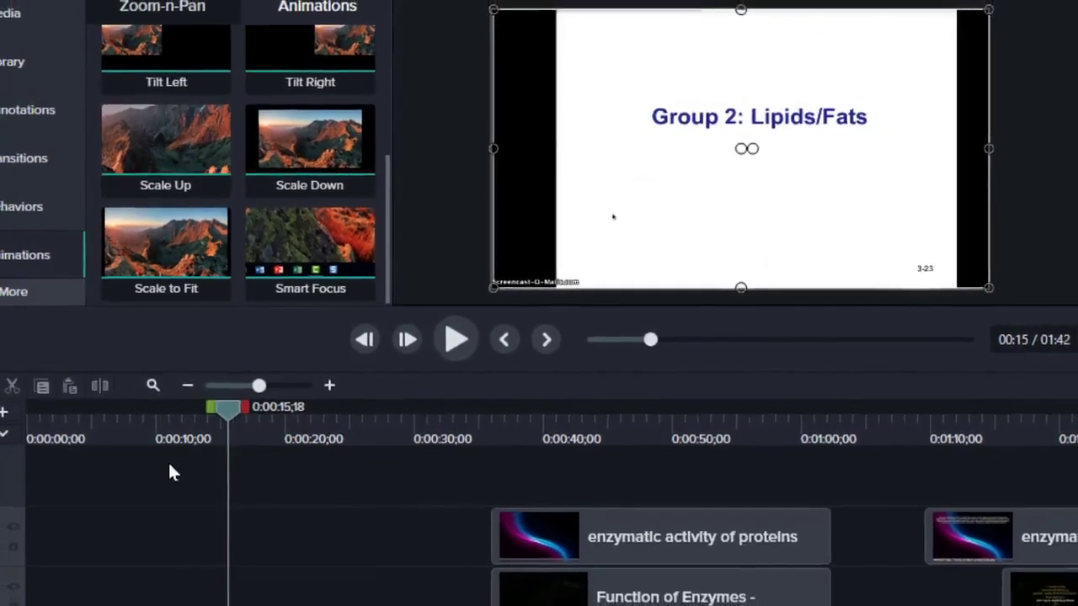
click(223, 575)
mouse_move(268, 602)
mouse_down()
mouse_move(293, 603)
mouse_move(268, 605)
mouse_up()
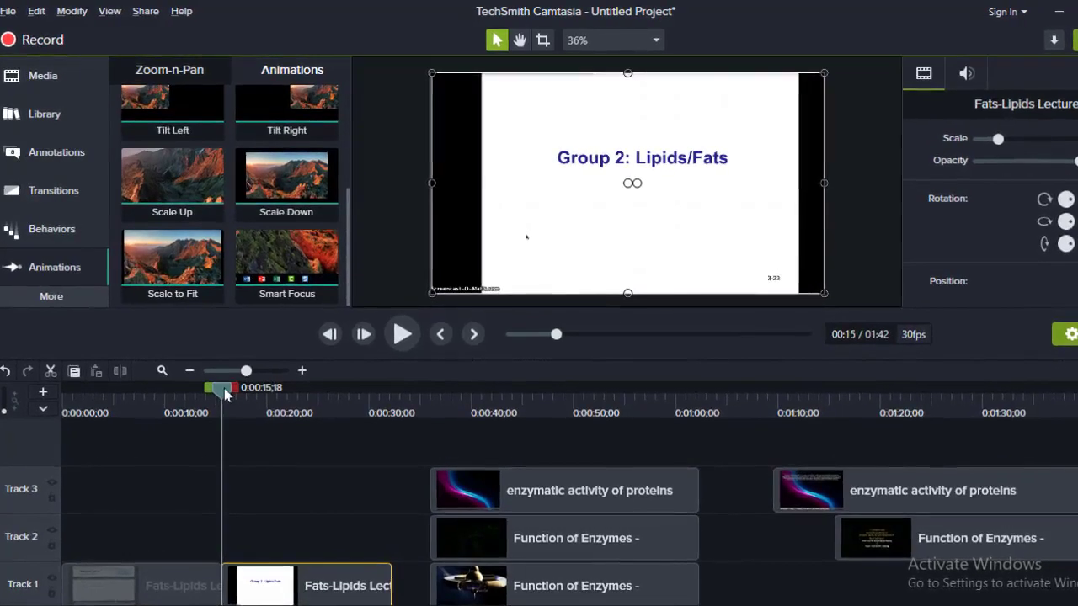
Step: Extend the last frame of the second Fats-Lipids Lecture clip until it meets the enzyme clips at 0:00:36;00
drag(272, 404, 393, 416)
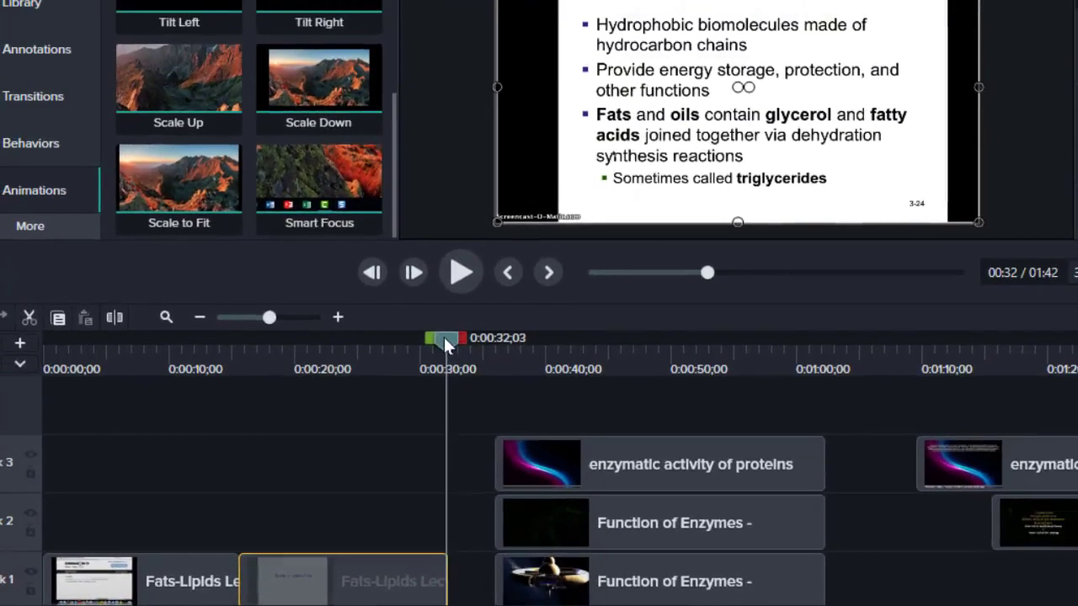
drag(444, 336, 437, 338)
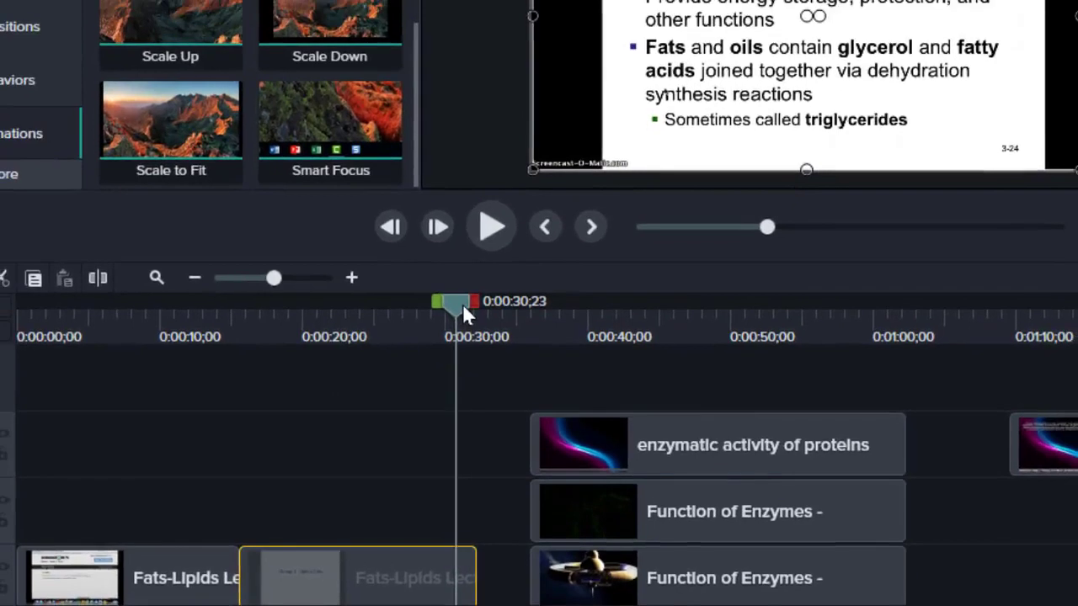
mouse_move(462, 303)
mouse_down()
mouse_move(489, 305)
mouse_move(471, 310)
mouse_up()
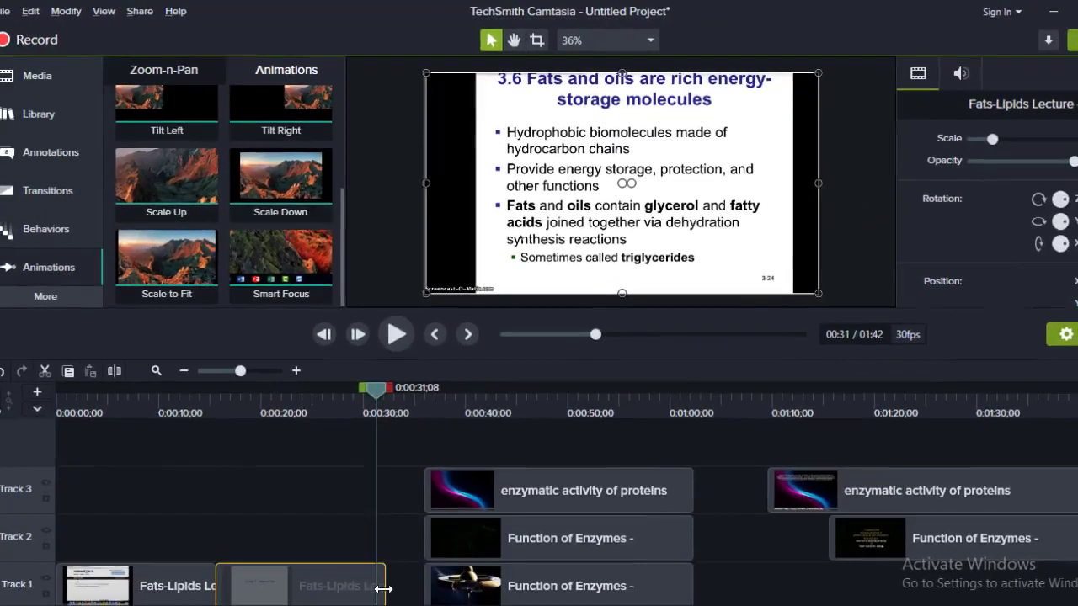
key(alt)
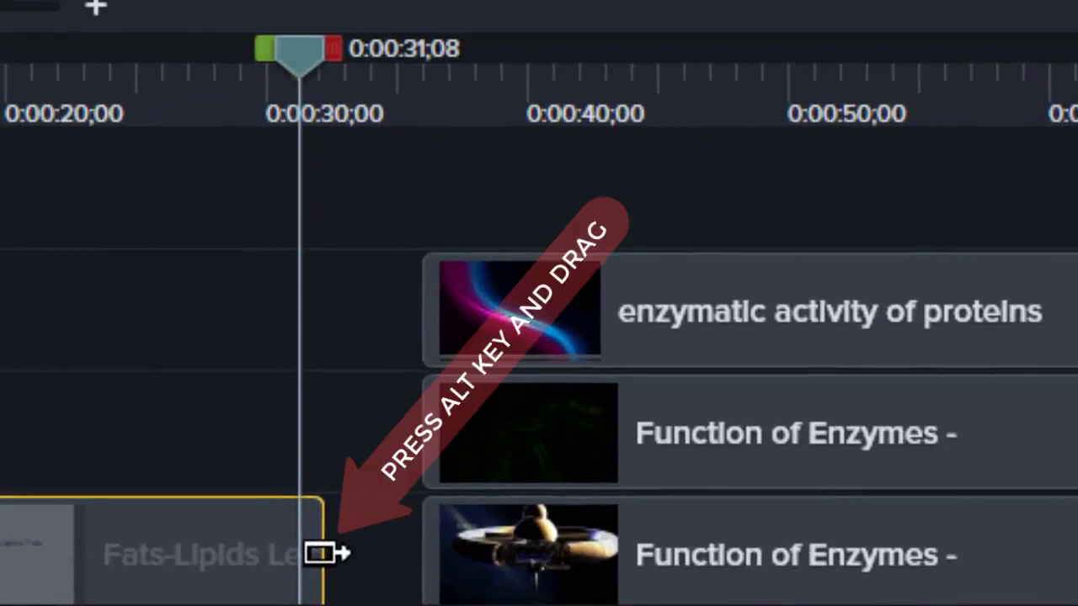
drag(329, 556, 370, 564)
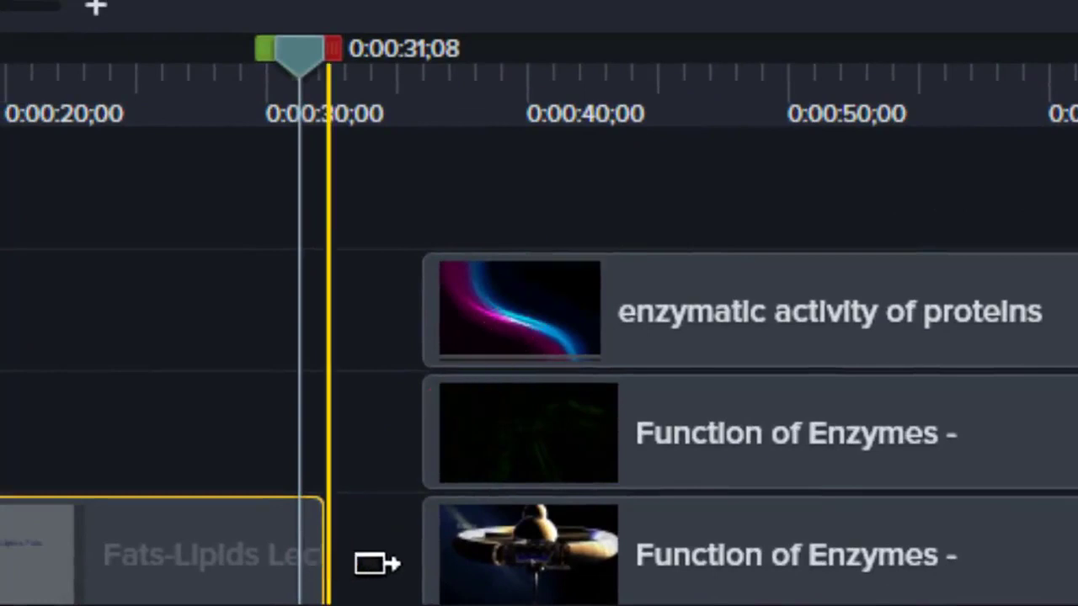
drag(446, 570, 449, 558)
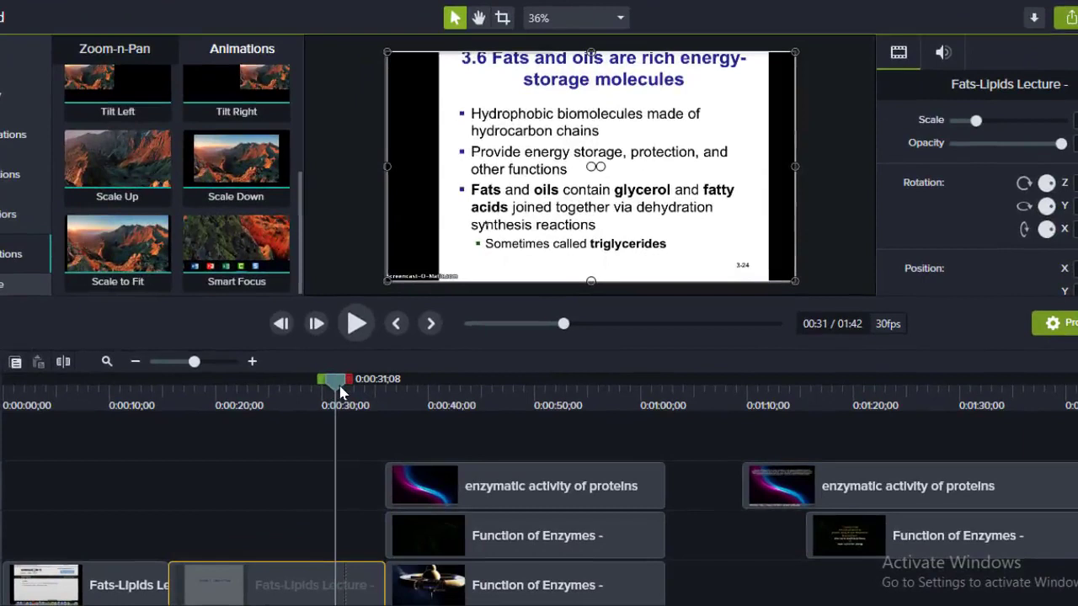
Step: Scrub through the extended-frame section of the second Fats-Lipids Lecture clip to check the held image
drag(341, 390, 350, 391)
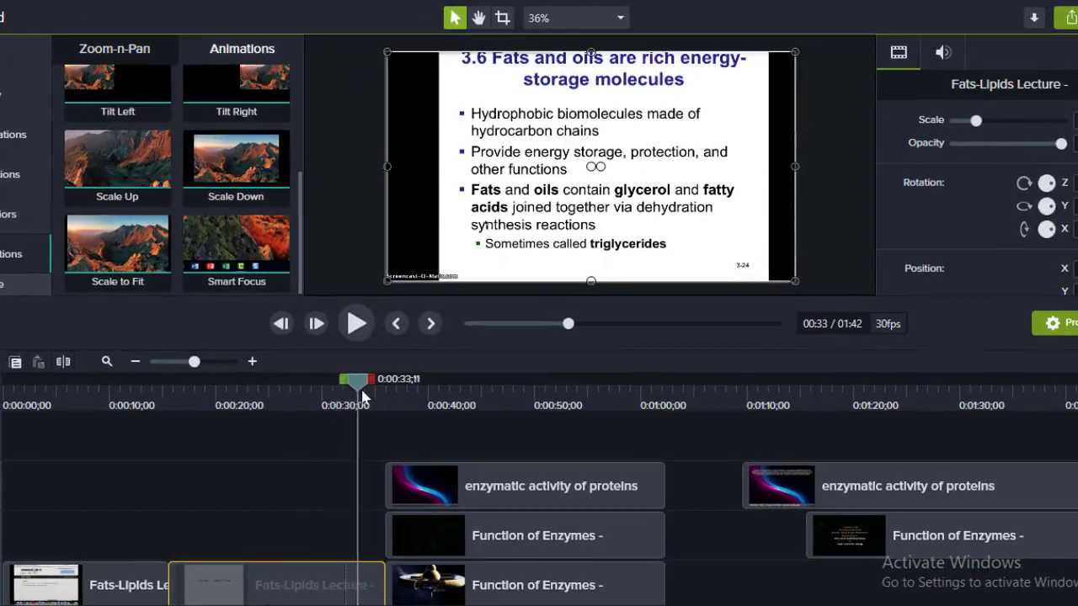
drag(368, 397, 390, 398)
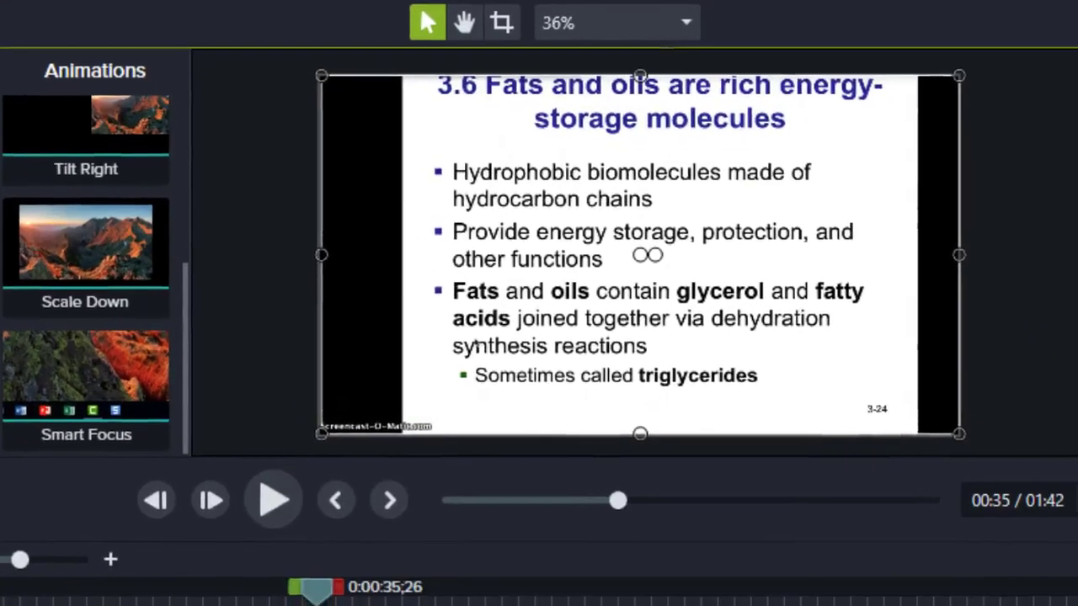
drag(333, 605, 296, 605)
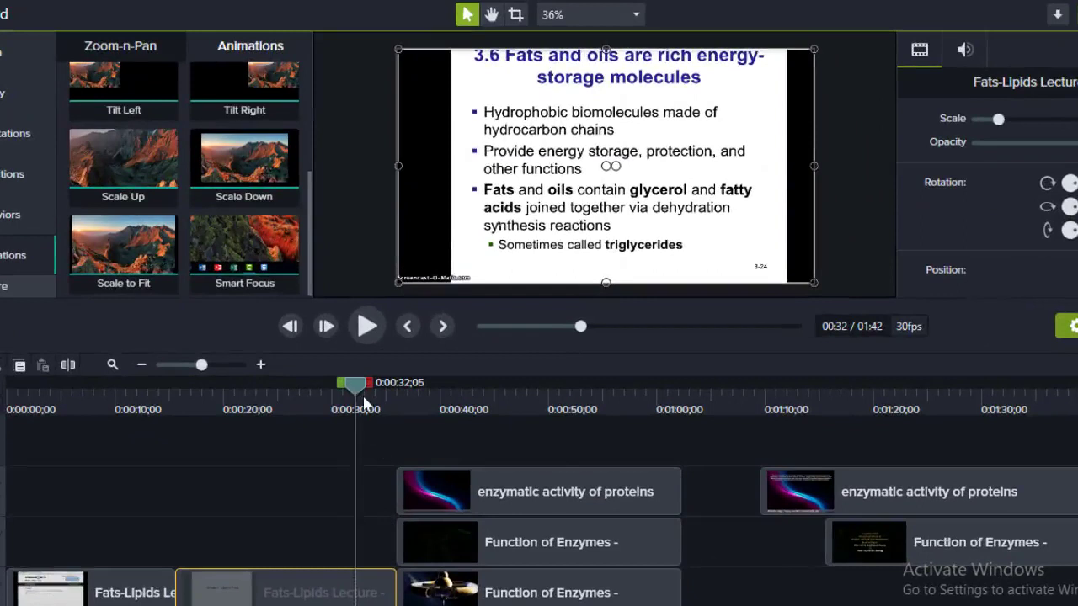
Step: Split the stacked enzyme clips on Tracks 1, 2 and 3 together at 0:00:47;23
drag(358, 393, 526, 542)
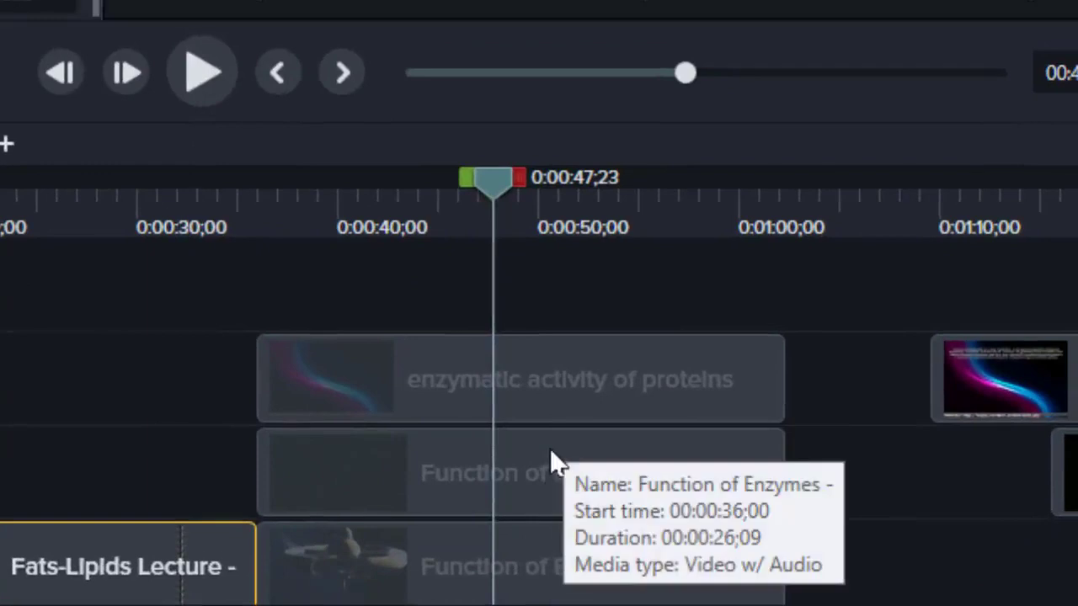
mouse_move(525, 448)
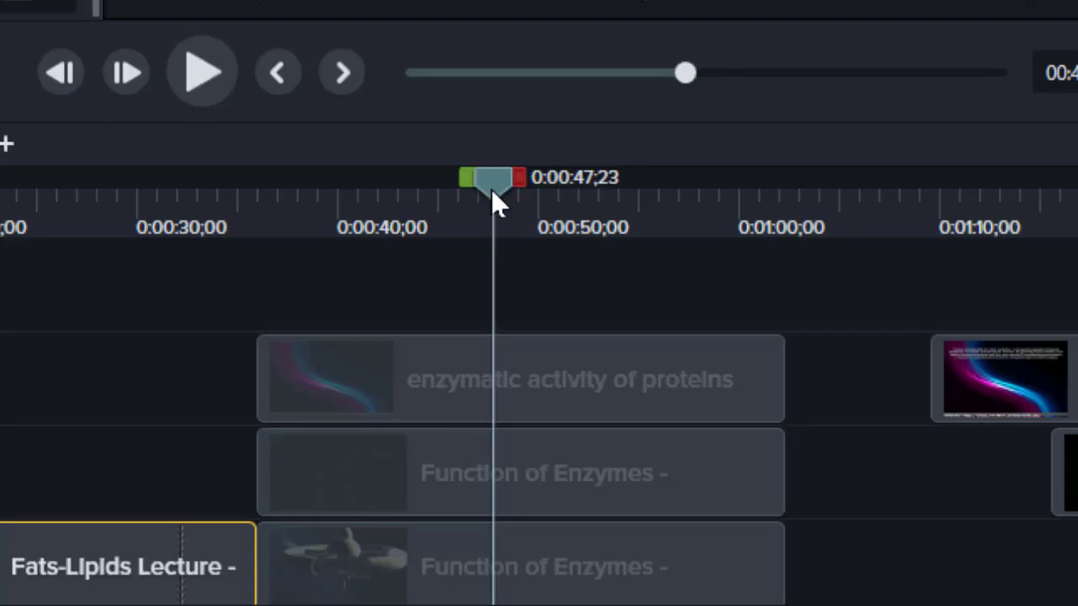
mouse_move(454, 401)
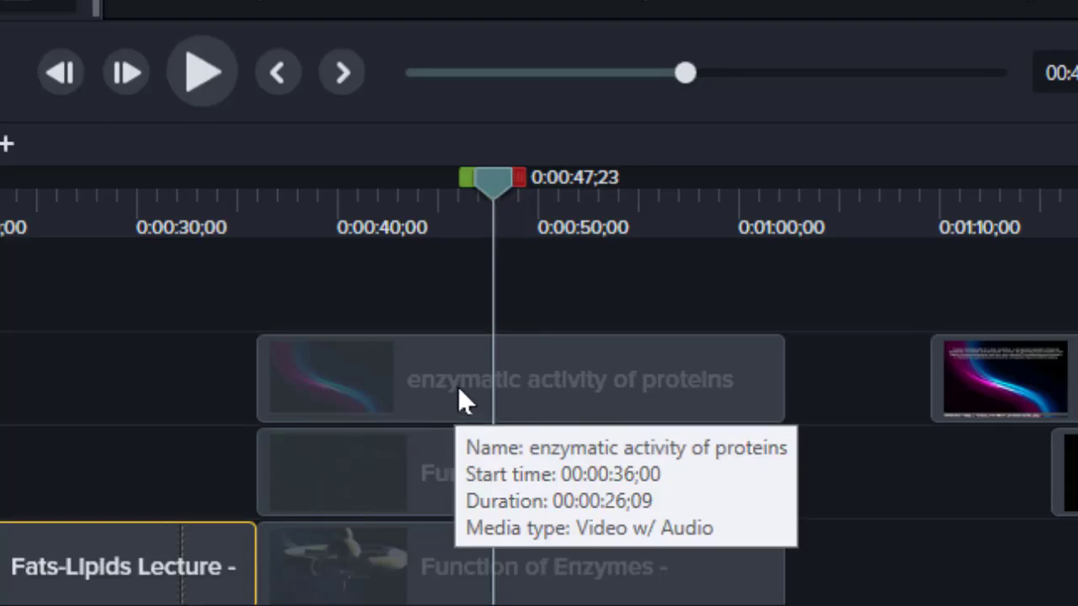
click(459, 394)
ctrl+click(457, 469)
ctrl+click(452, 555)
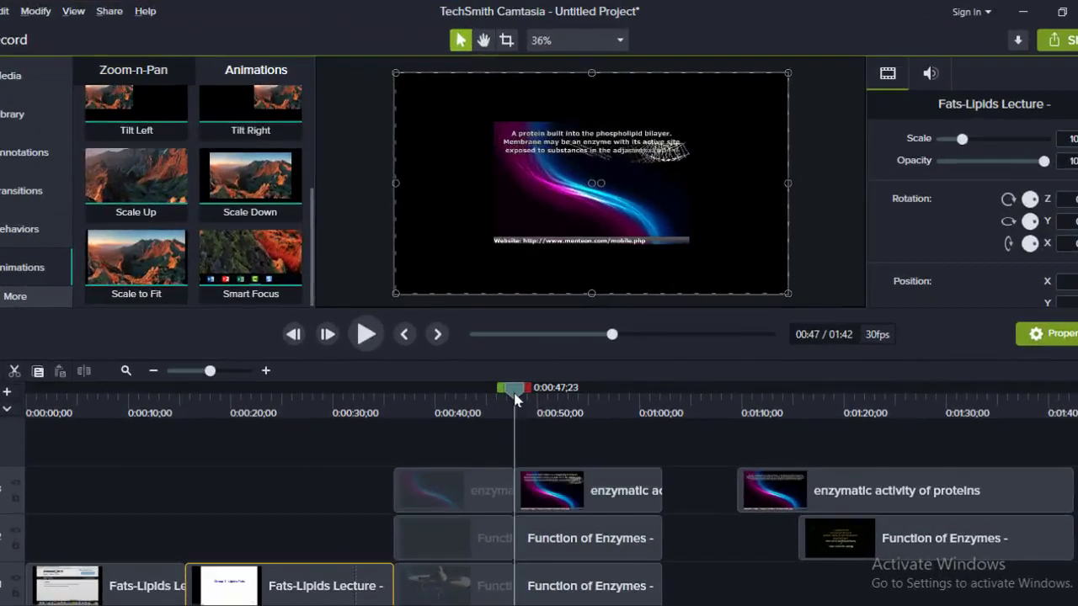
Step: Shift all clips after the enzyme split together along the timeline, leaving a gap that ends at 0:00:52;23
drag(515, 399, 499, 417)
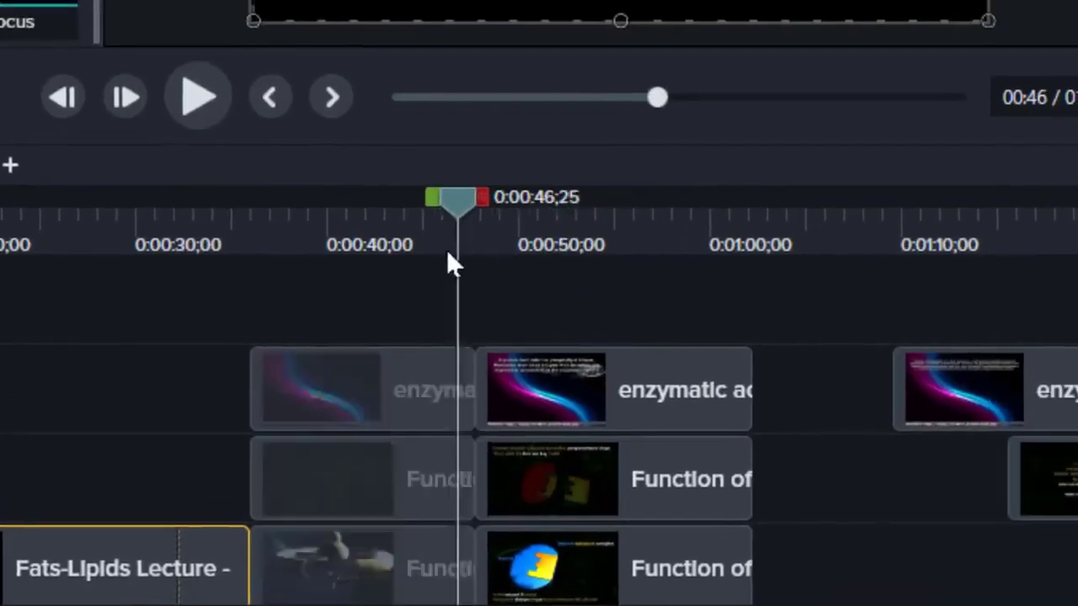
drag(446, 263, 919, 303)
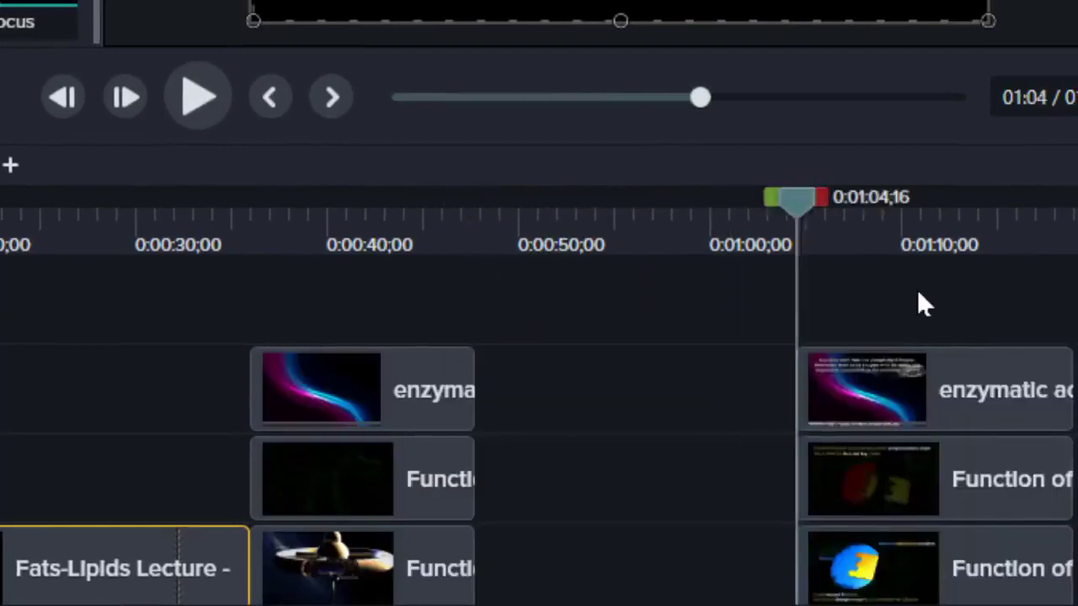
drag(1029, 303, 627, 368)
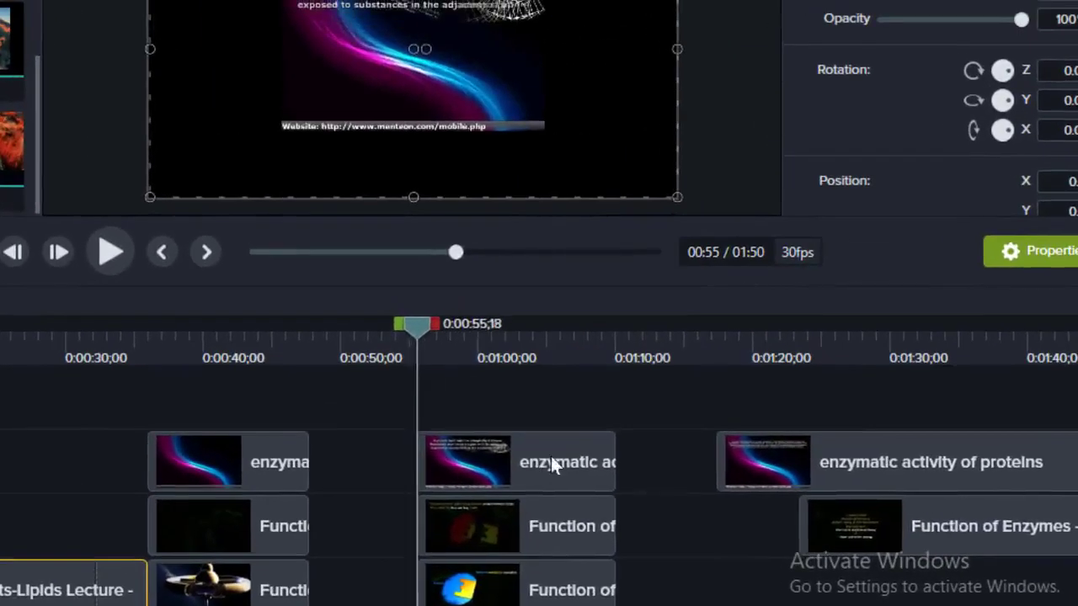
drag(550, 456, 378, 470)
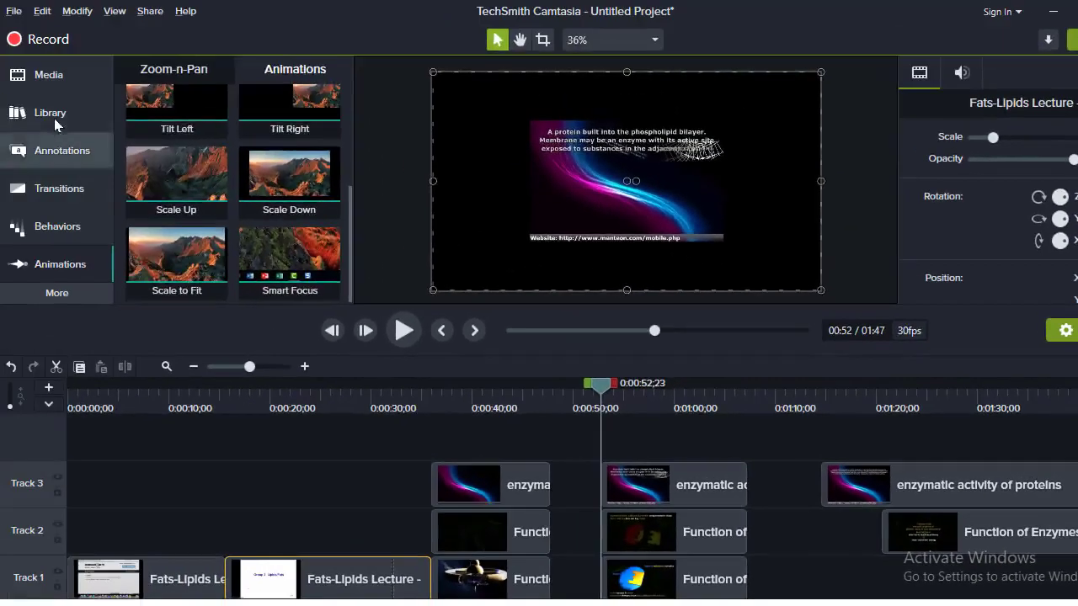
Step: Add the cornercircles intro from the Camtasia 2019 library to a track above the shifted enzyme clips and scrub through it
click(54, 116)
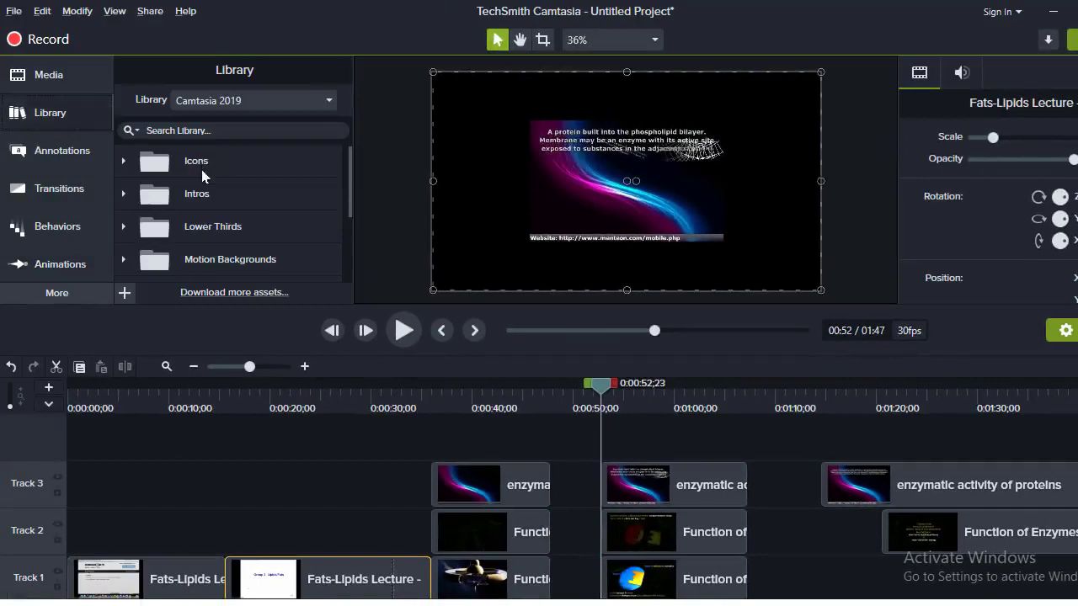
click(193, 195)
drag(187, 222, 568, 456)
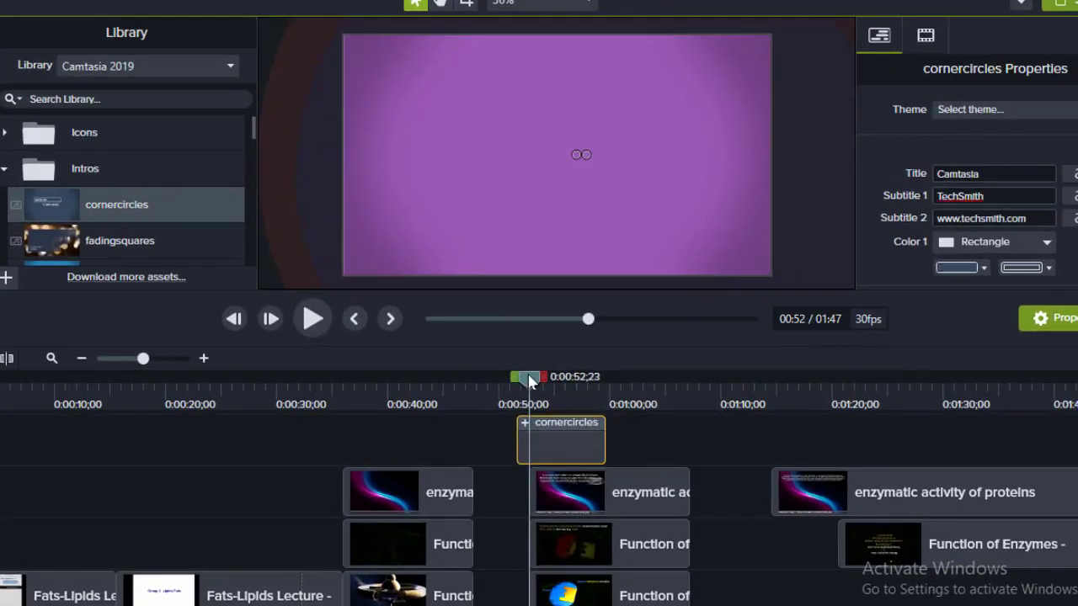
drag(528, 381, 590, 396)
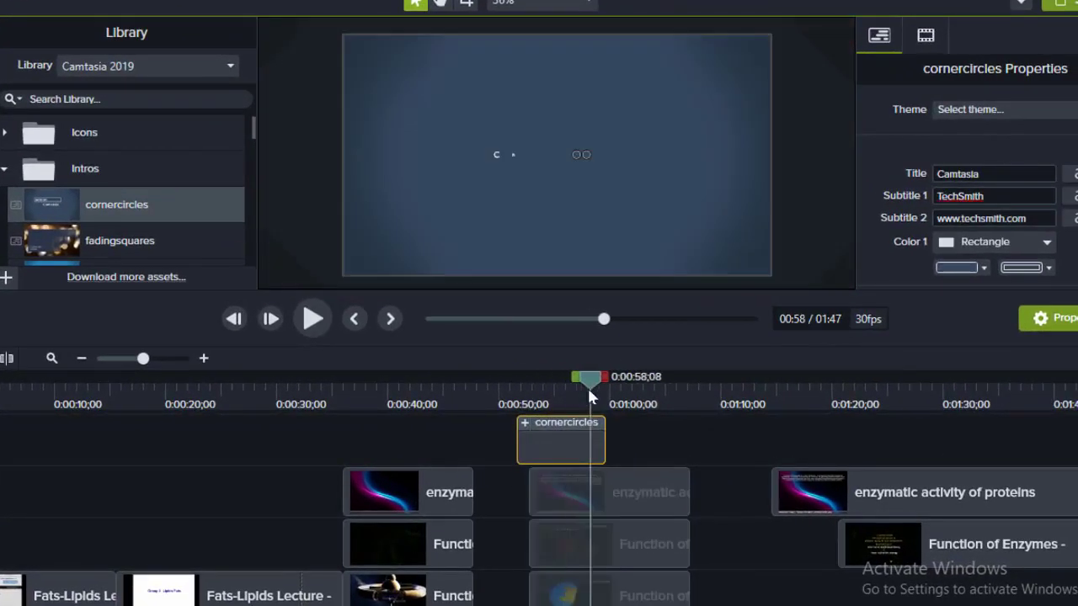
Step: Push the cornercircles intro and all following clips about 5 seconds later, ending with the playhead at 0:00:55;15, and select the intro
click(504, 405)
click(576, 505)
ctrl+click(576, 543)
ctrl+click(576, 592)
drag(507, 381, 562, 386)
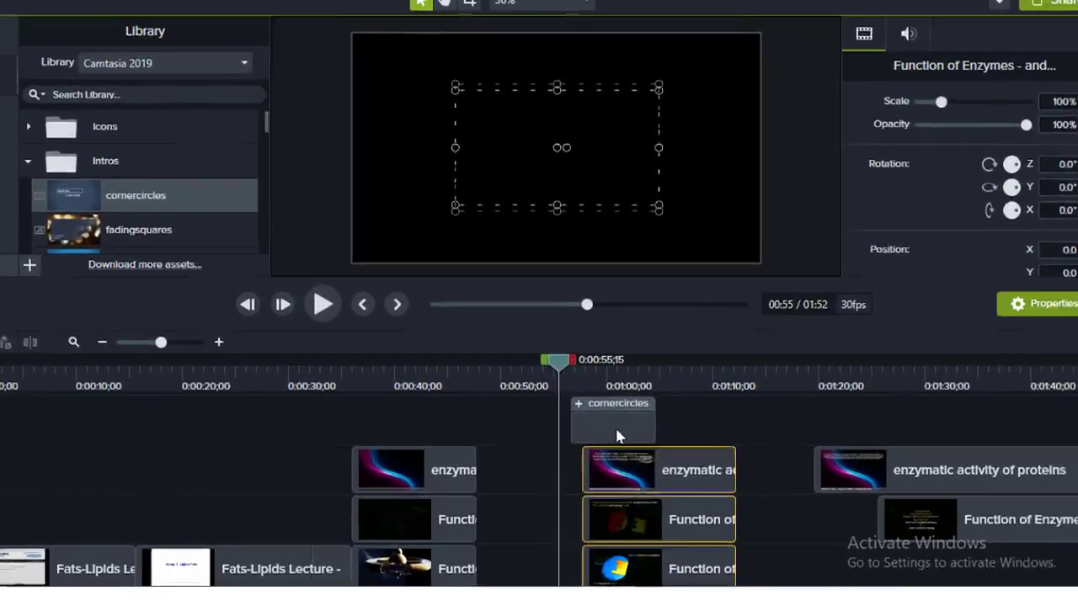
click(625, 430)
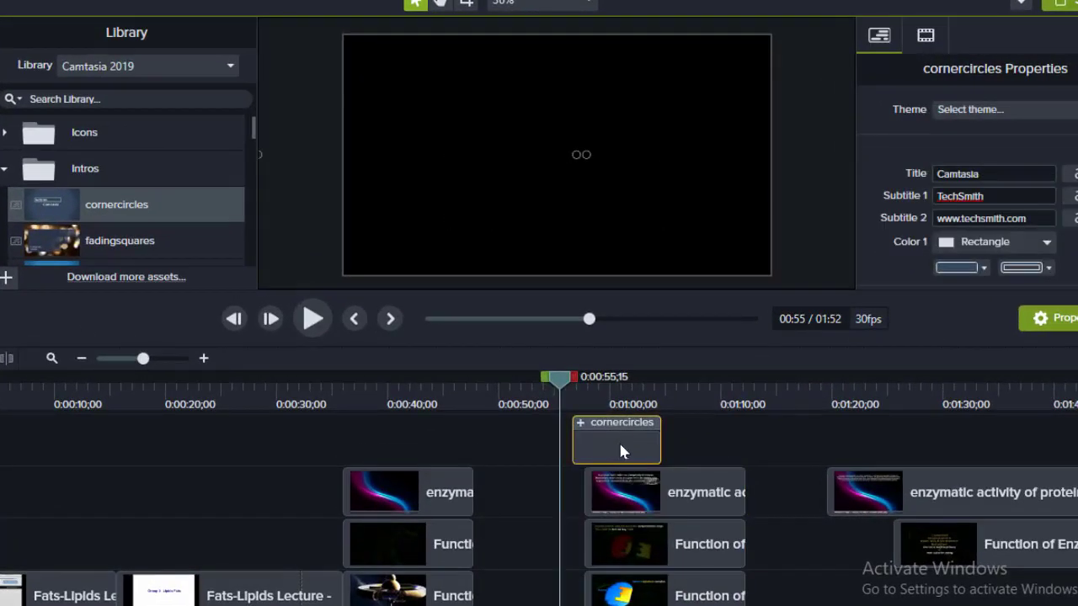
Step: Move the cornercircles intro down to Track 1 so it starts directly after the first part of the split Function of Enzymes clip
drag(618, 439, 516, 505)
drag(516, 545, 529, 603)
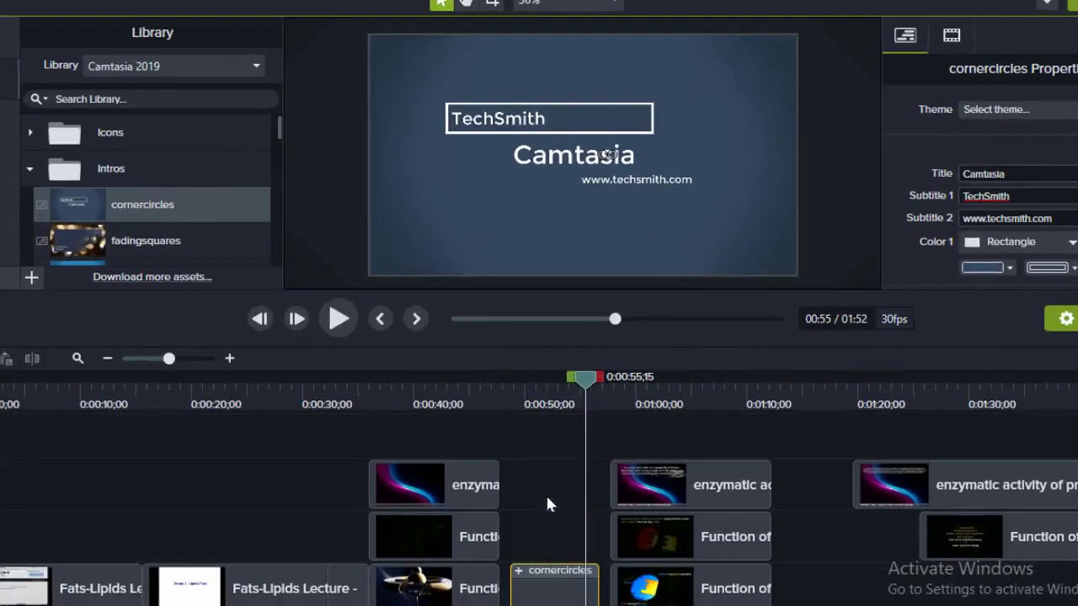
click(548, 539)
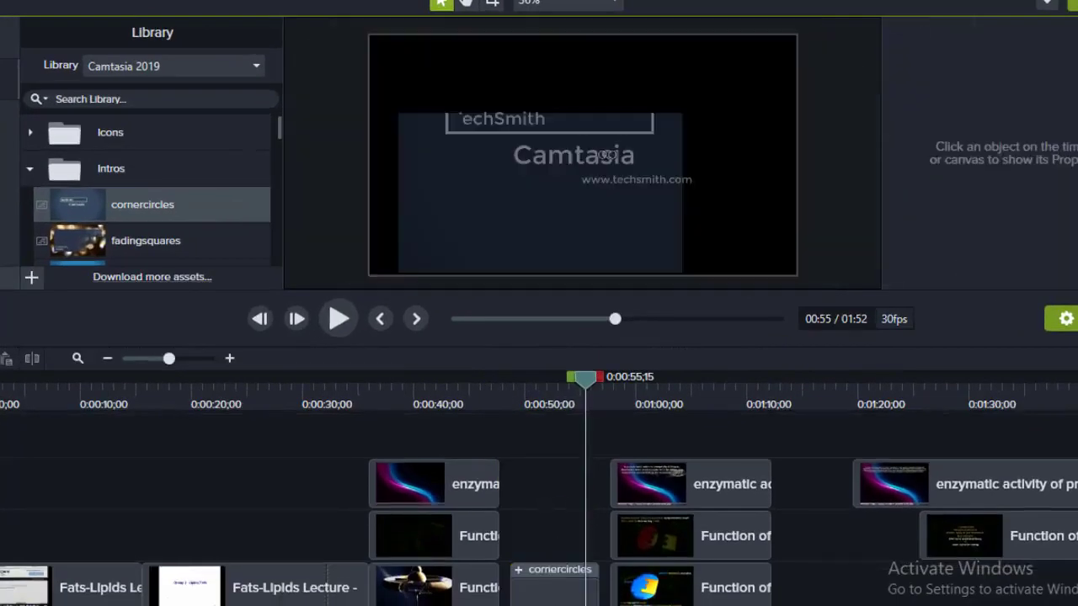
click(543, 599)
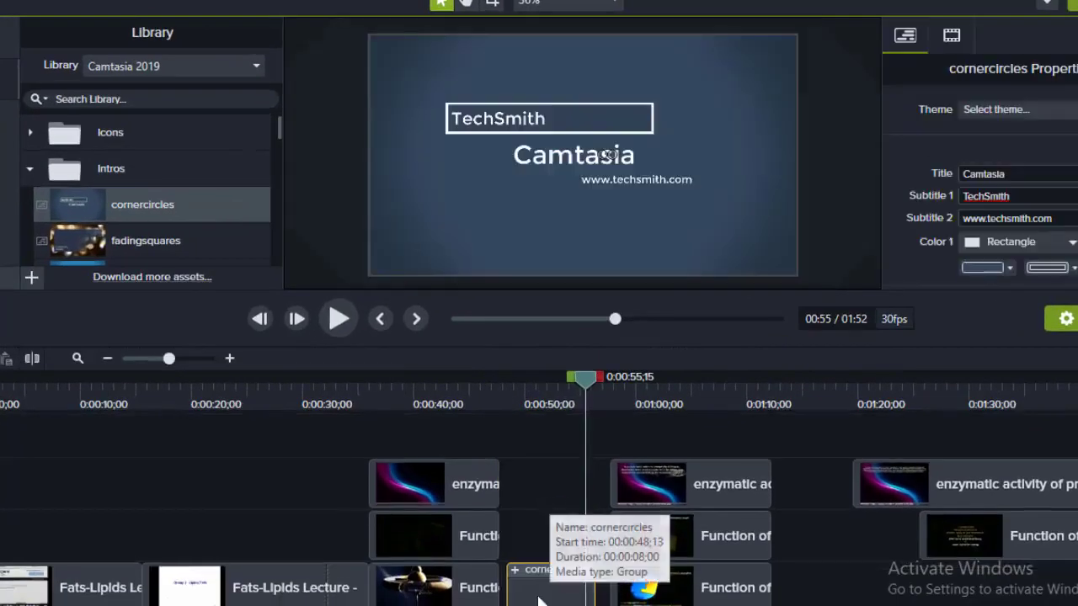
drag(515, 601, 507, 600)
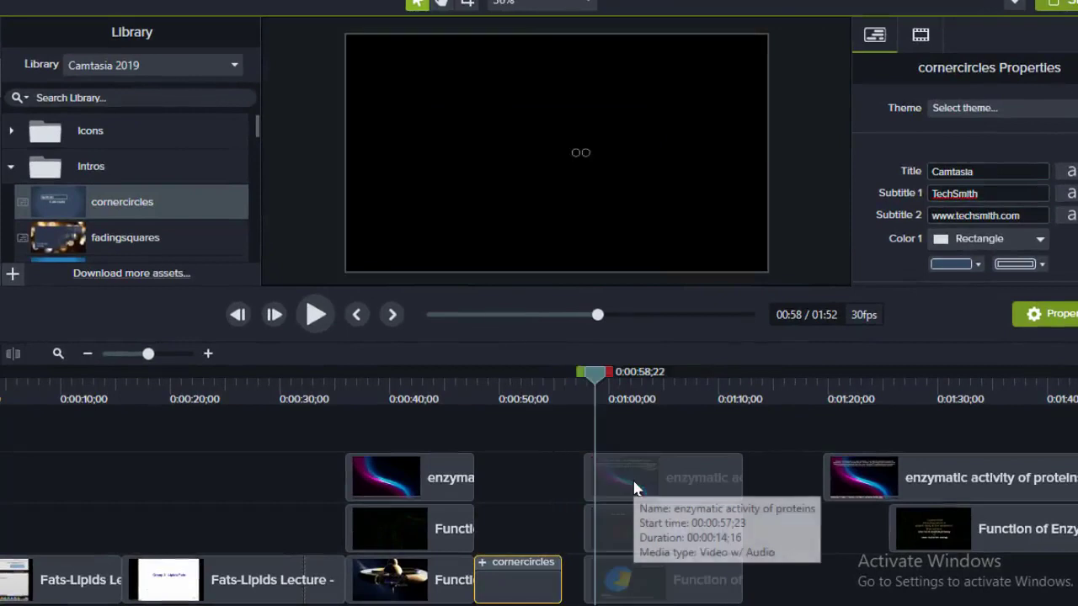
Step: Select the three stacked enzyme clips following the intro on Tracks 1 to 3 and move the playhead back over the intro
click(636, 488)
ctrl+click(648, 530)
ctrl+click(653, 581)
drag(596, 375, 547, 392)
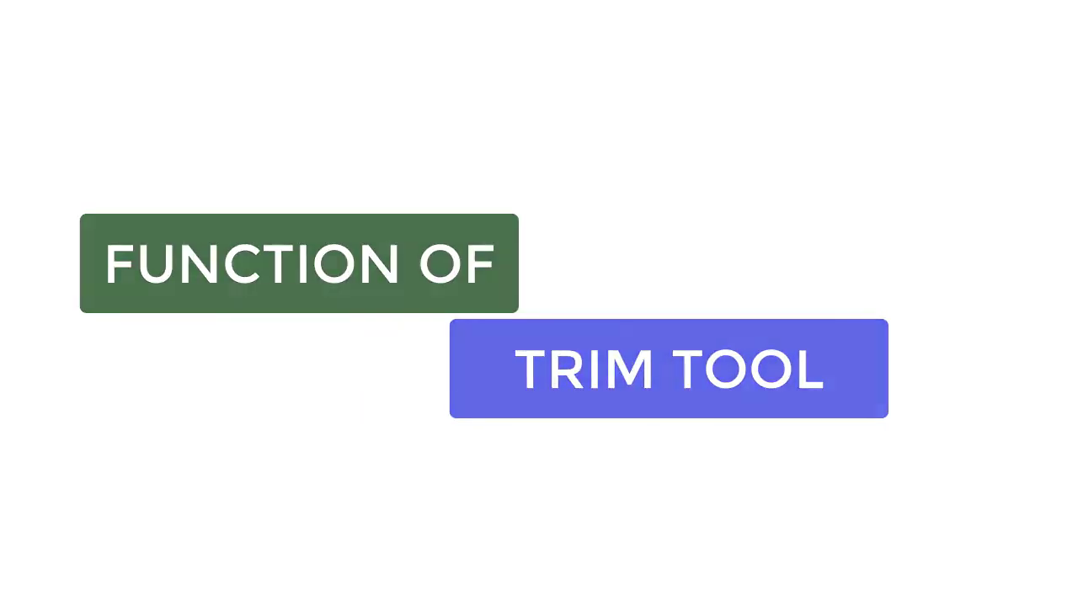
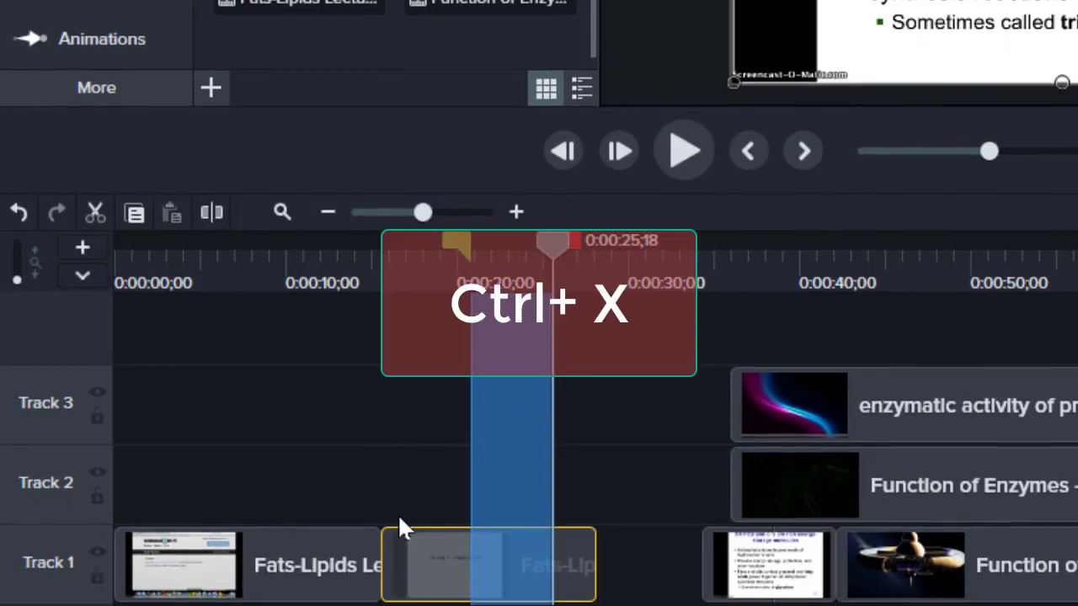
Step: Cut the timeline range from 0:00:20;25 to 0:00:25;18, and cut a short range of about one second starting at 0:00:09;15
key(ctrl+x)
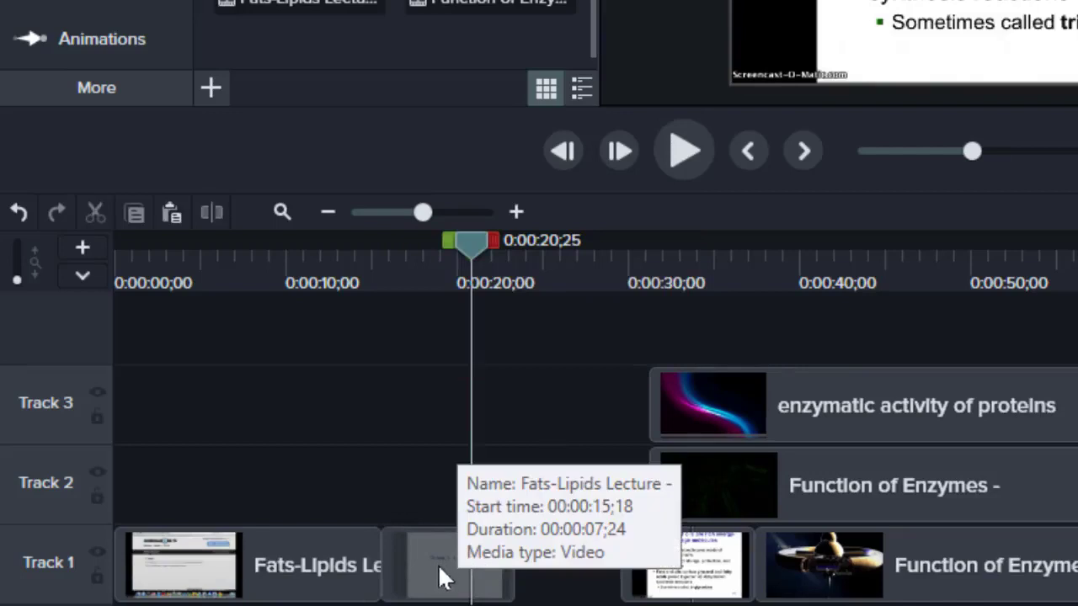
click(435, 253)
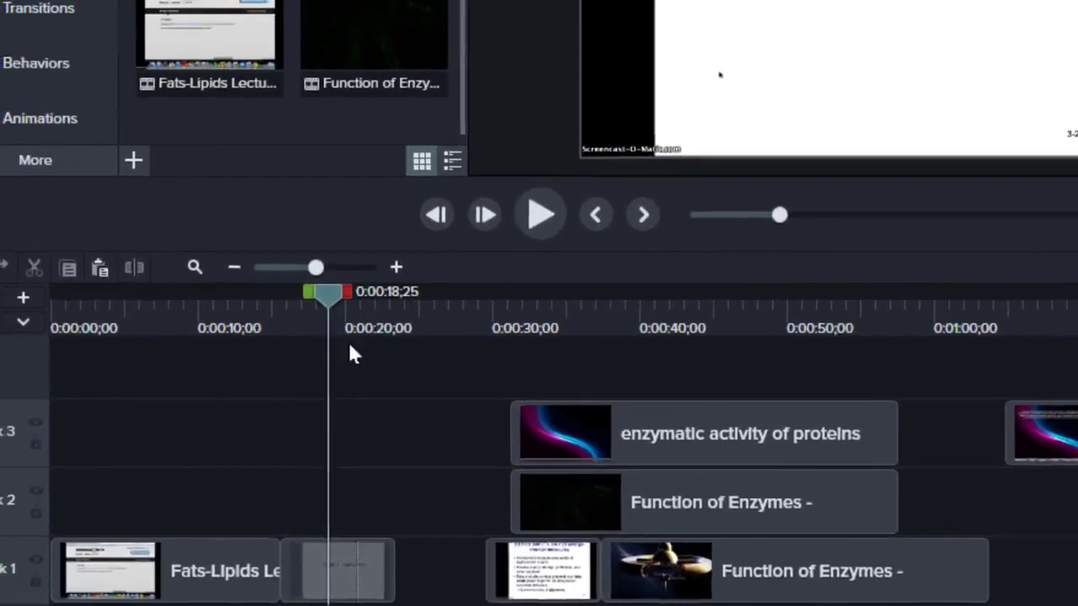
drag(327, 297, 319, 303)
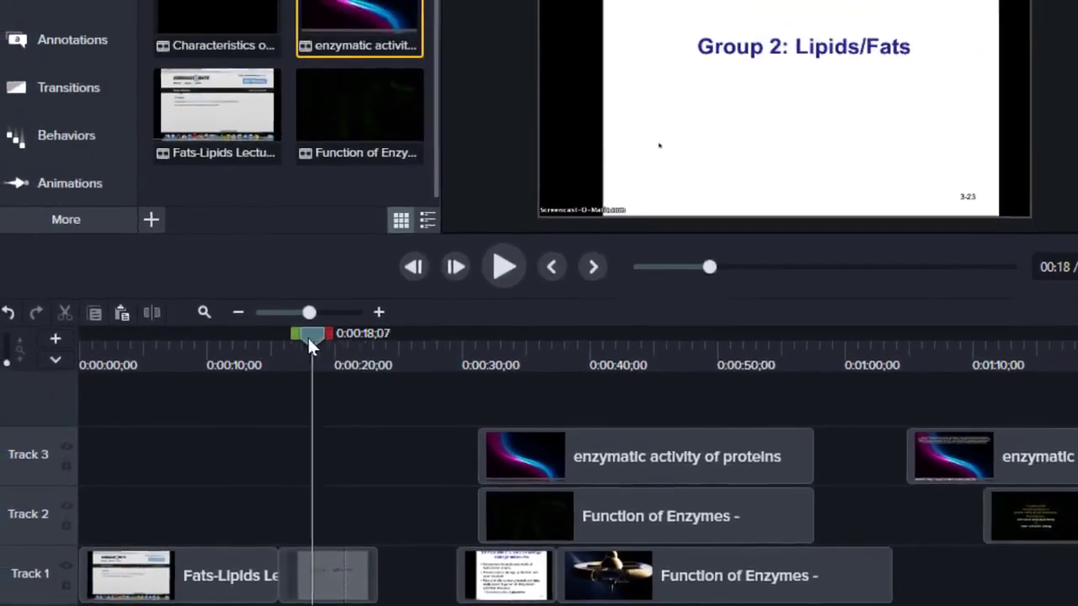
drag(309, 340, 200, 344)
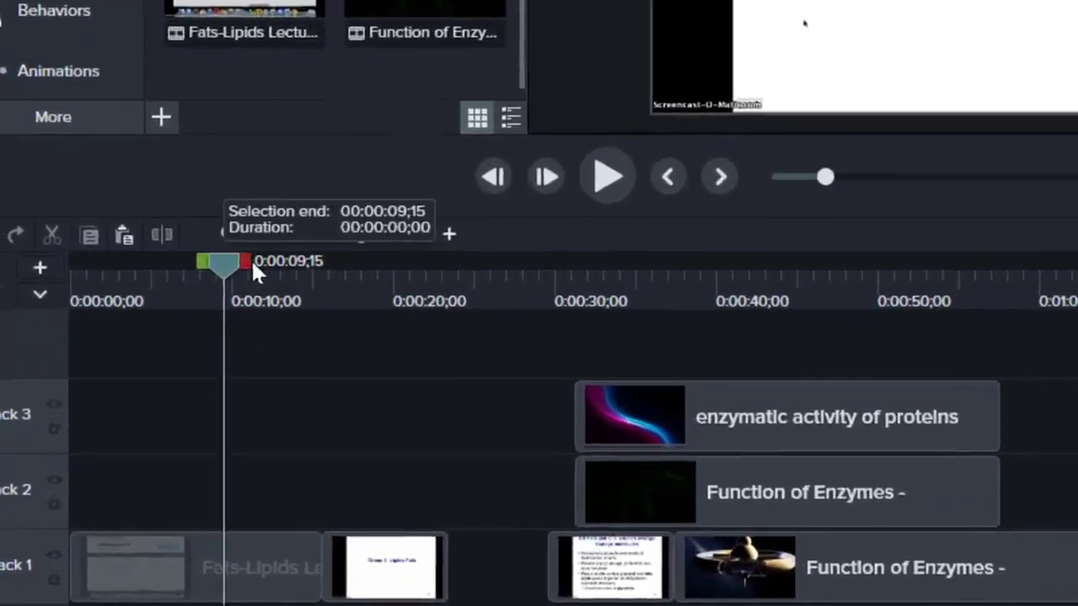
drag(251, 258, 266, 259)
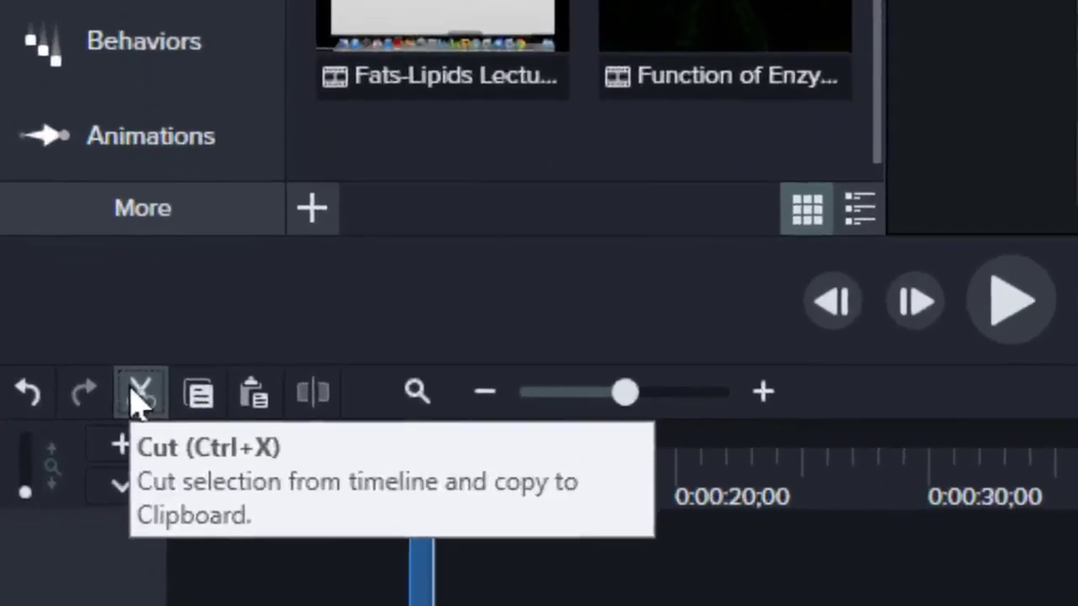
click(118, 455)
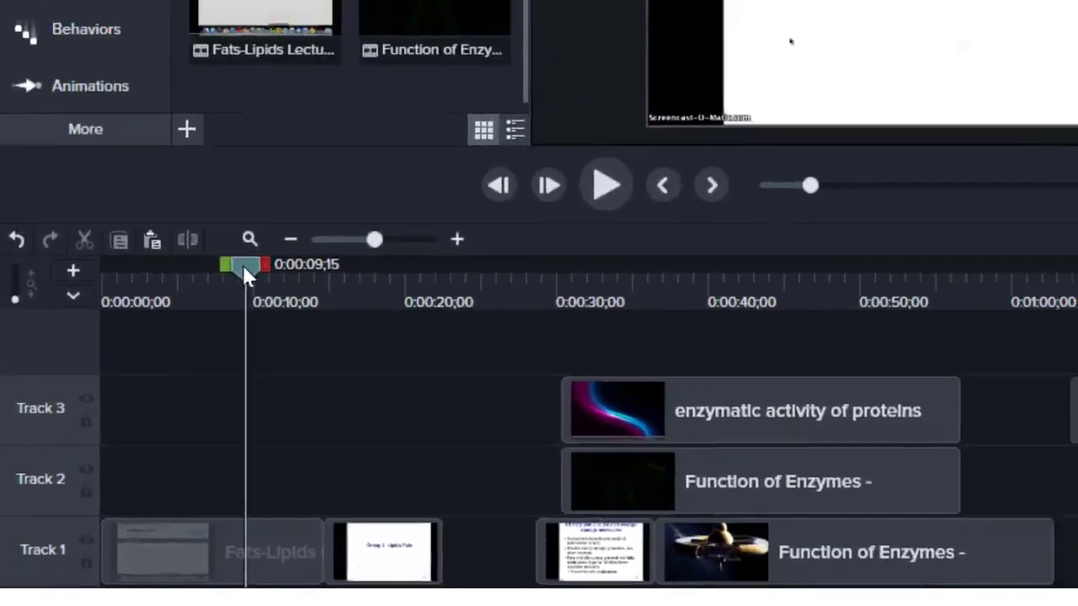
Step: Move the playhead to 0:00:07;22, and shift the second Fats-Lipids clip away from the first clip and back against it
click(329, 124)
drag(210, 316, 189, 316)
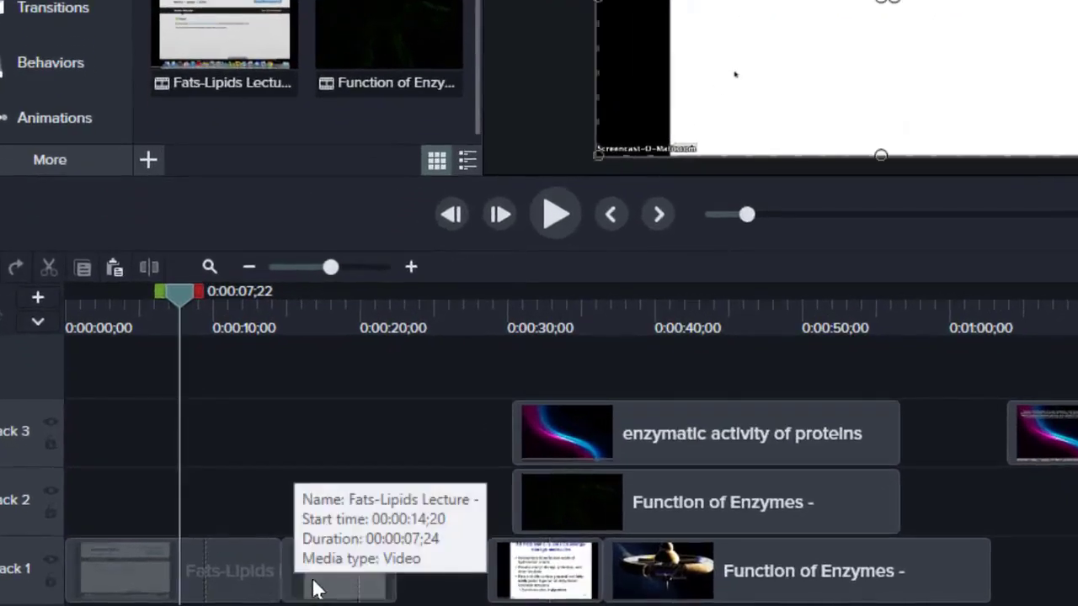
click(320, 587)
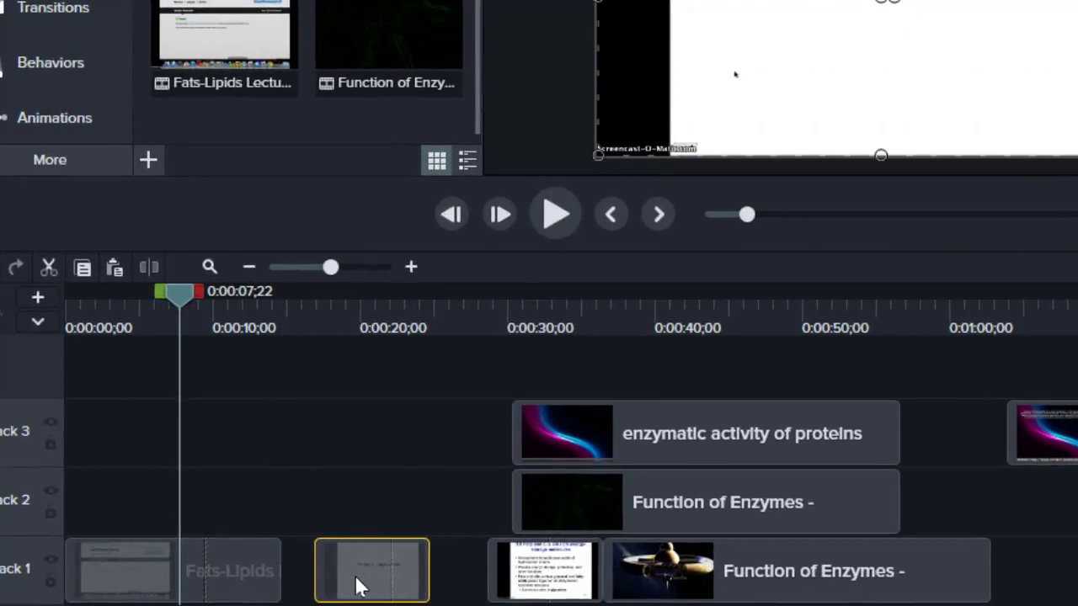
drag(358, 587, 331, 587)
Step: Place the third Fats-Lipids clip and the Function of Enzymes clip end to end after the second Fats-Lipids clip on Track 1
drag(794, 589, 894, 583)
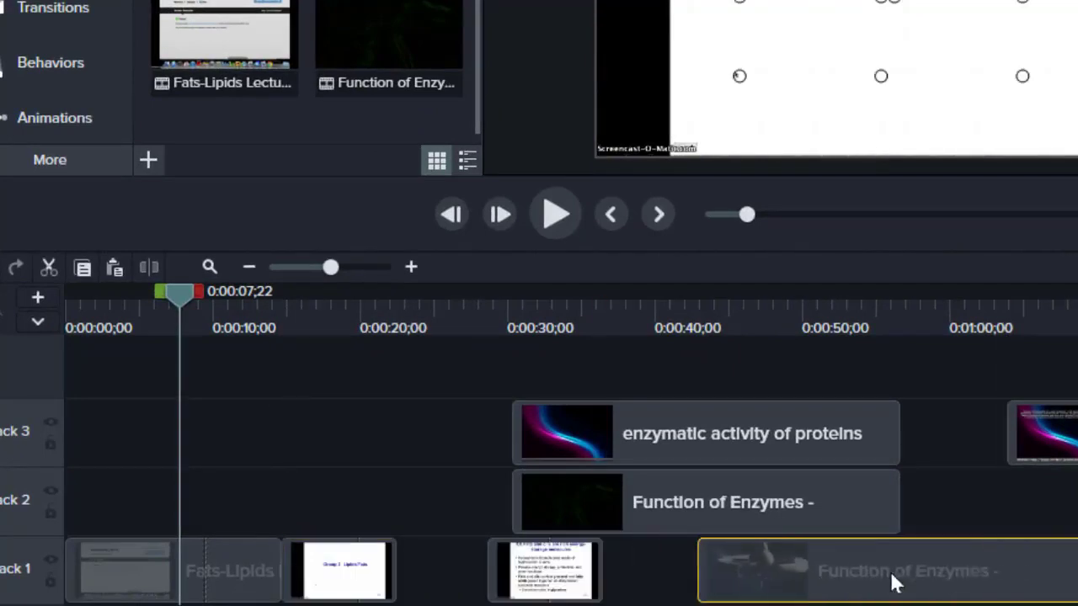
drag(594, 596, 630, 585)
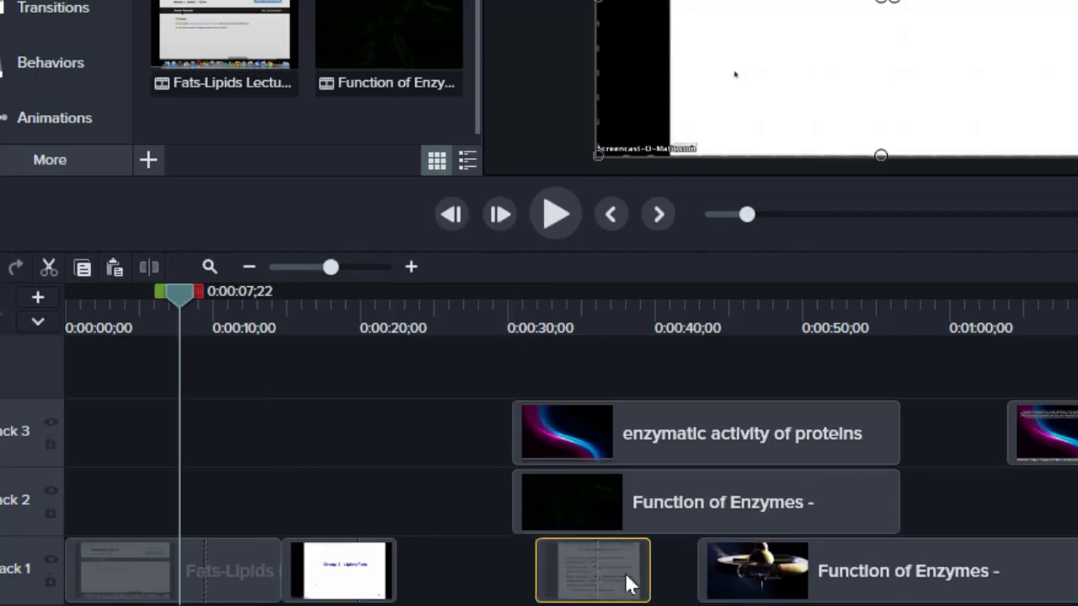
drag(772, 584, 724, 584)
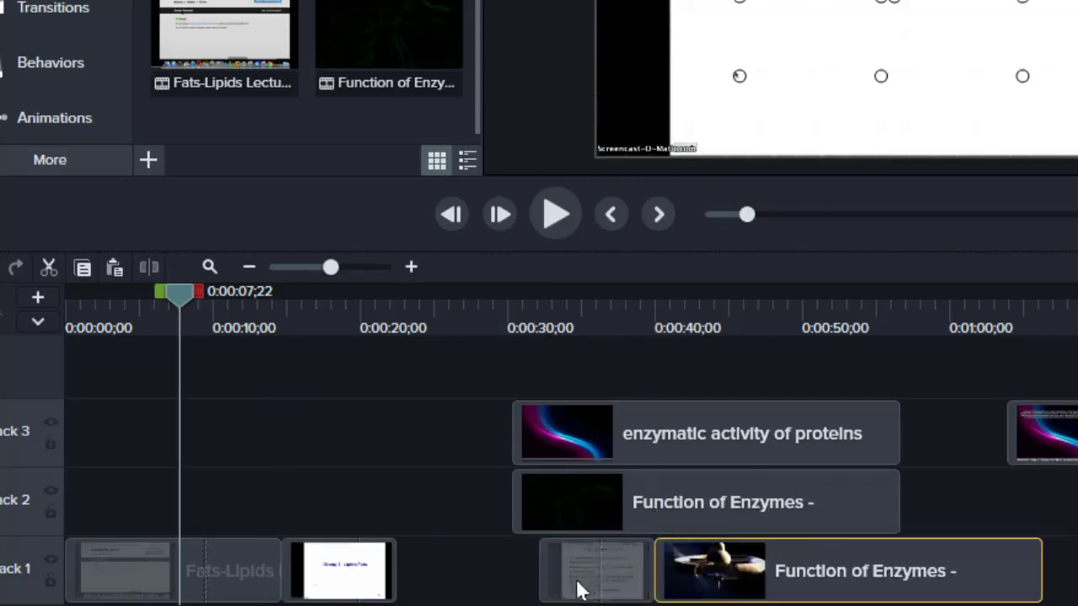
drag(585, 570, 443, 562)
click(753, 587)
drag(754, 587, 633, 588)
drag(432, 590, 404, 587)
click(200, 581)
drag(111, 559, 148, 563)
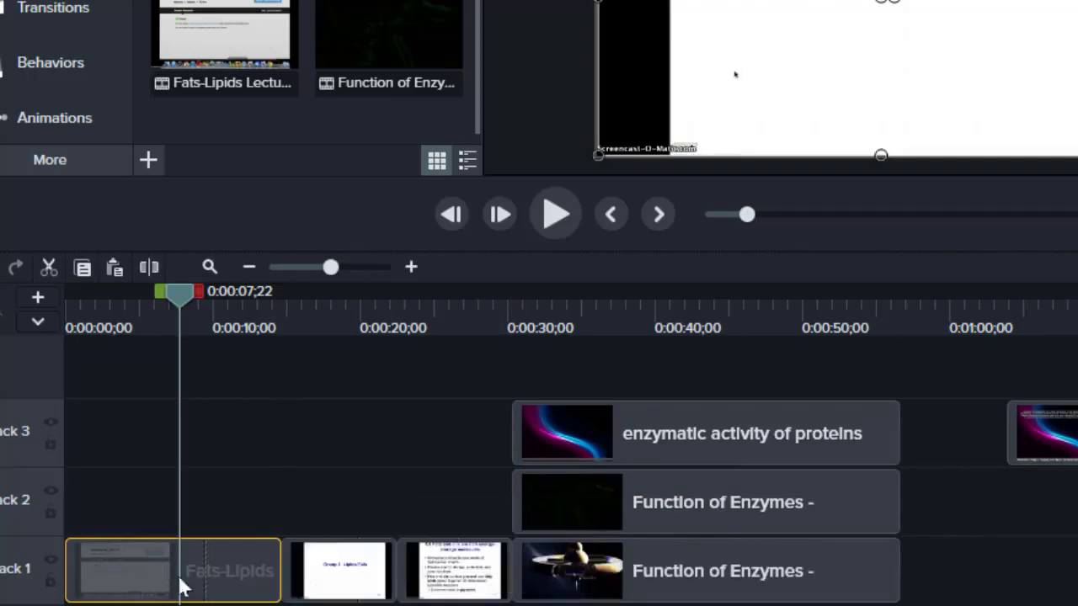
drag(100, 568, 125, 570)
drag(135, 569, 152, 592)
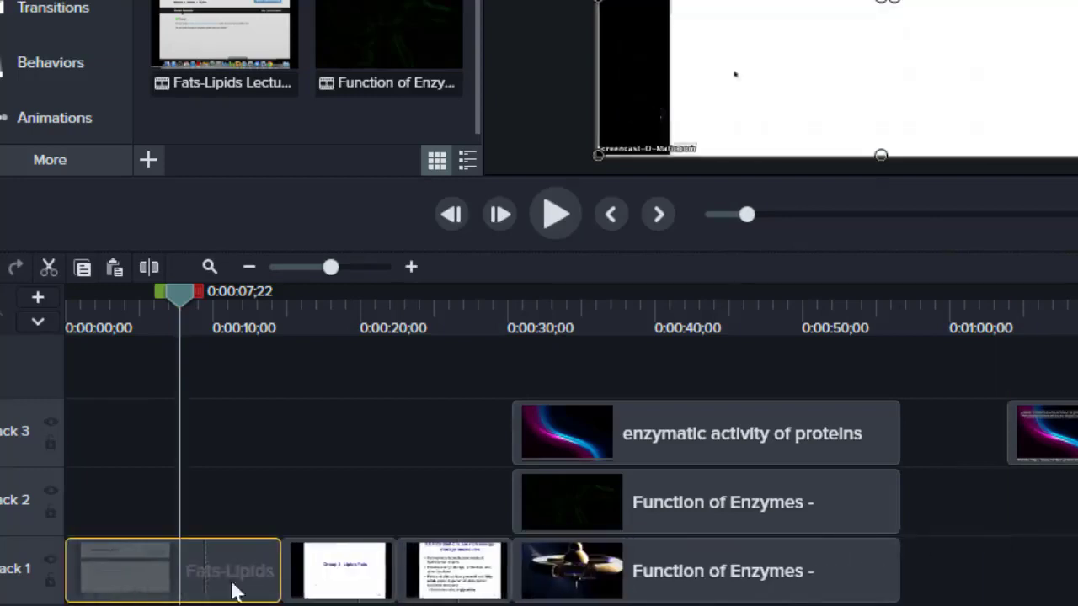
drag(215, 580, 123, 579)
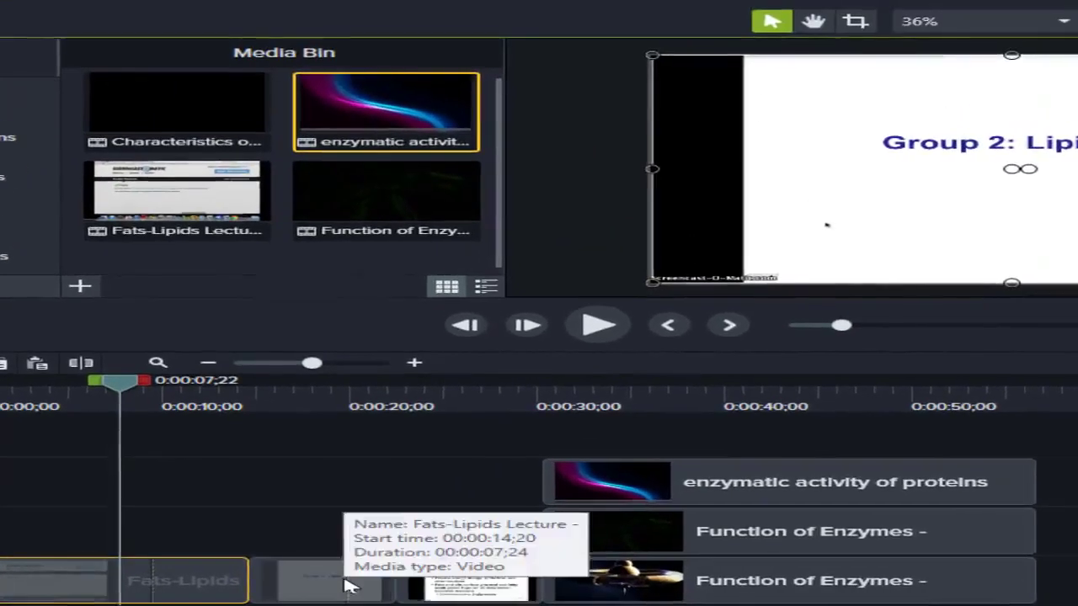
Step: Move the second Fats-Lipids clip up to Track 2 and back to its place on Track 1
click(355, 568)
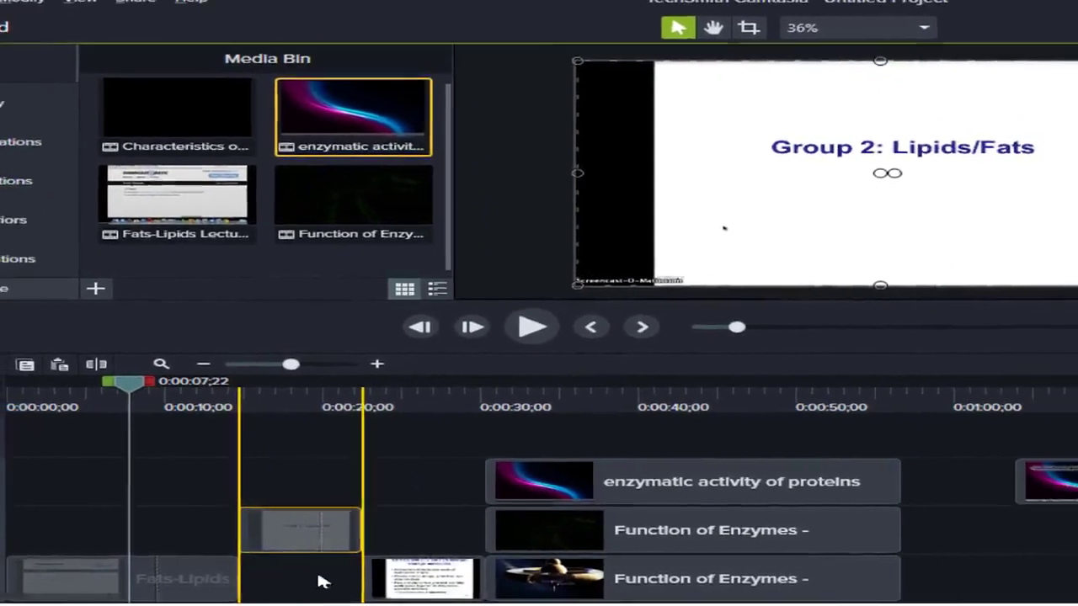
drag(305, 596, 298, 547)
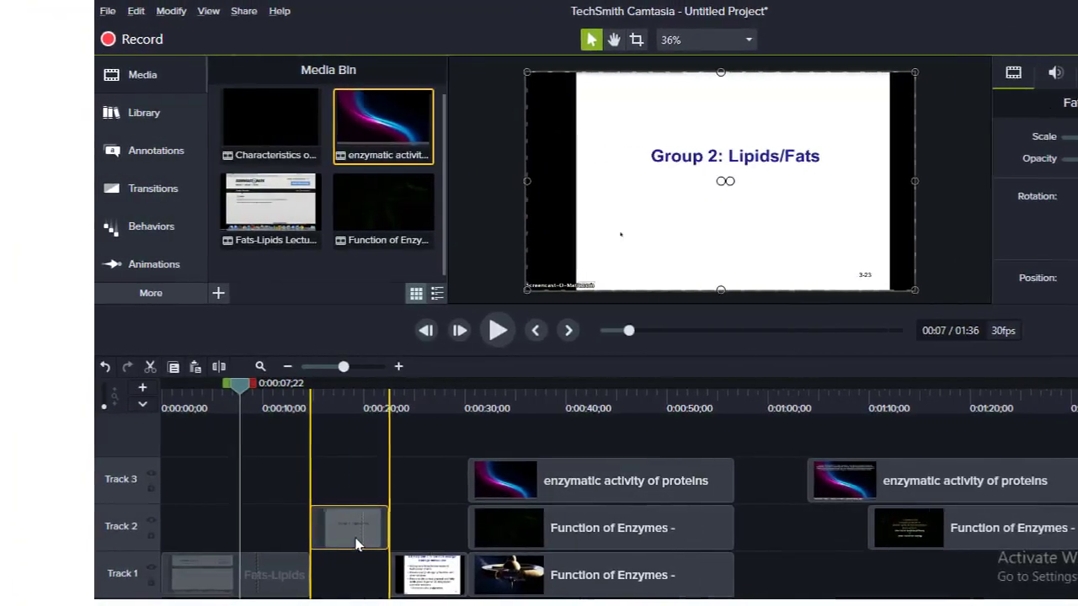
drag(266, 545, 197, 532)
drag(258, 515, 266, 567)
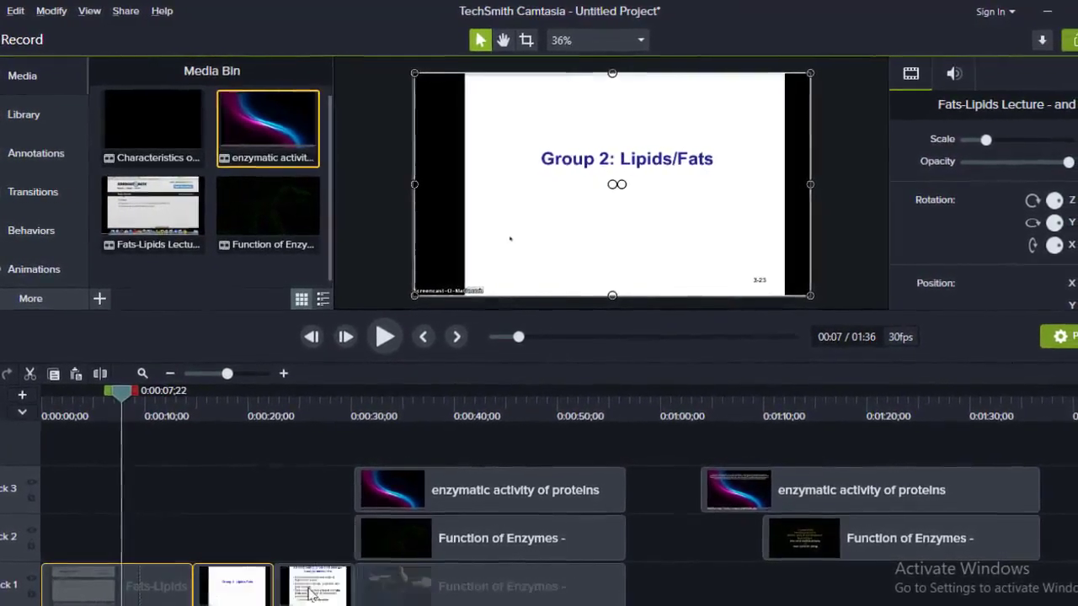
Step: Stitch the three Fats-Lipids clips and the Function of Enzymes clip on Track 1, and try moving the Function of Enzymes clip away
ctrl+click(305, 589)
ctrl+click(389, 587)
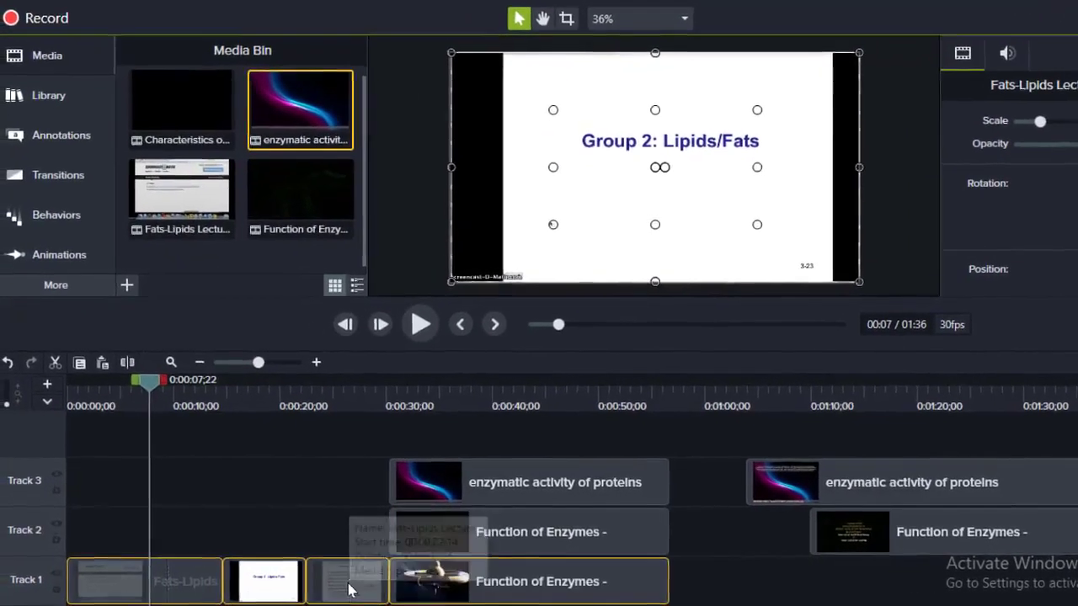
right_click(350, 588)
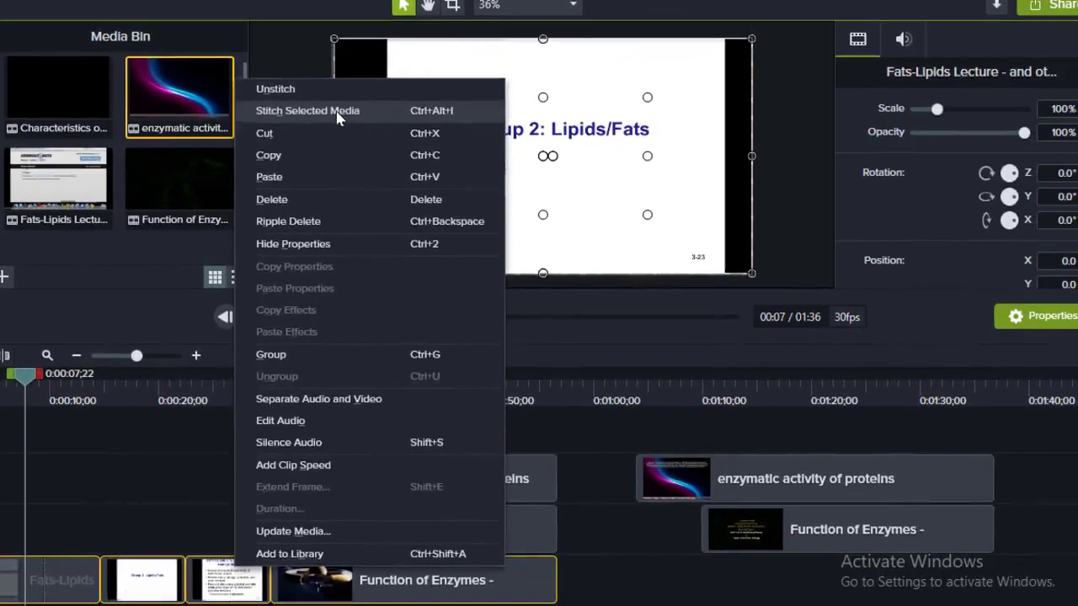
click(412, 124)
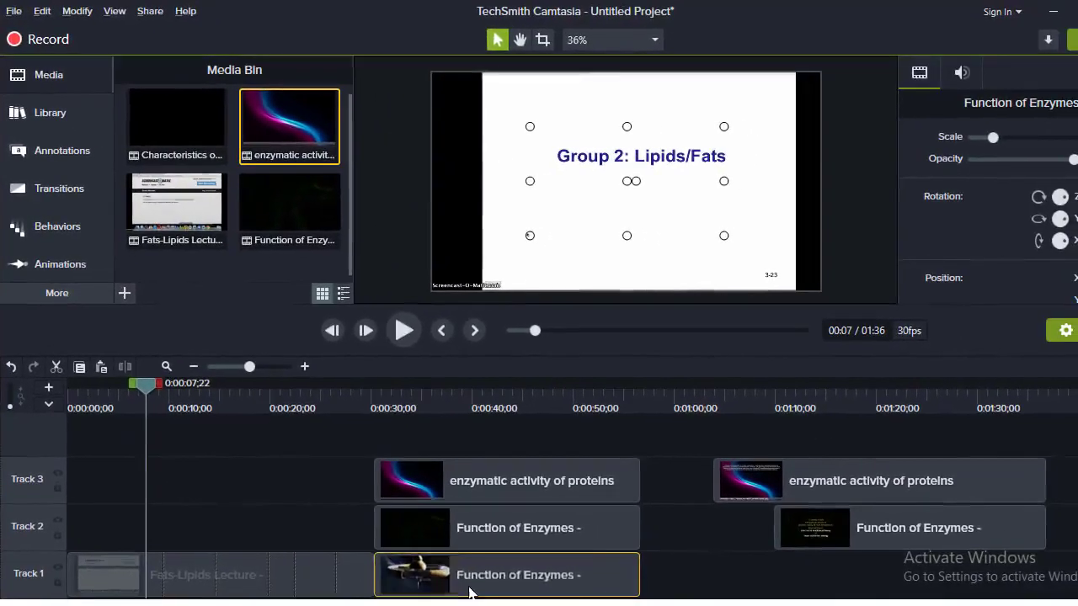
drag(460, 588, 538, 581)
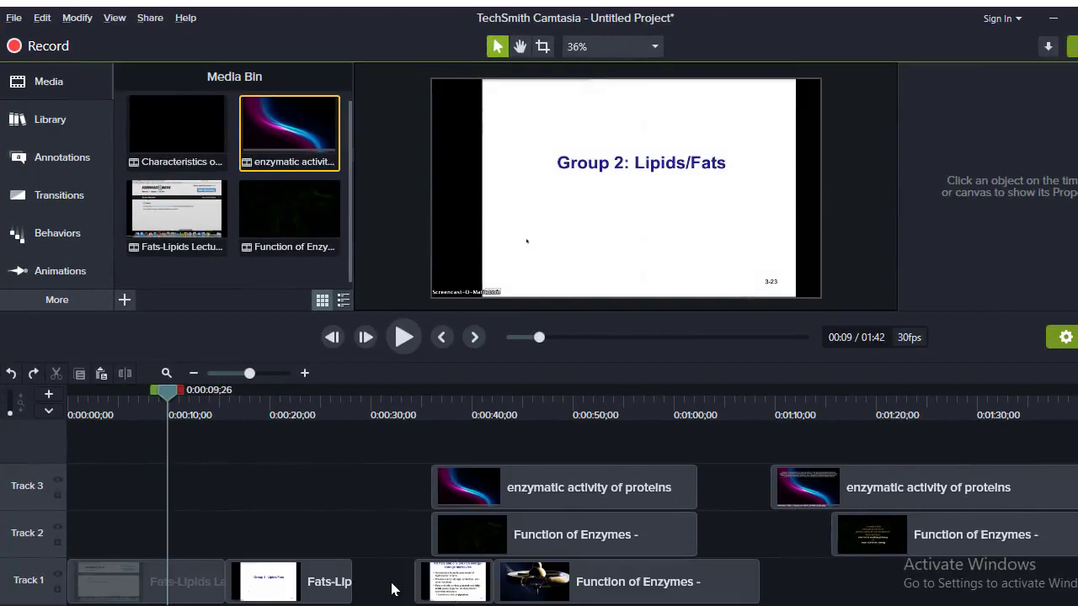
Step: Close the gap on Track 1 by placing the third Fats-Lipids clip against the second, with Function of Enzymes directly behind it
click(196, 592)
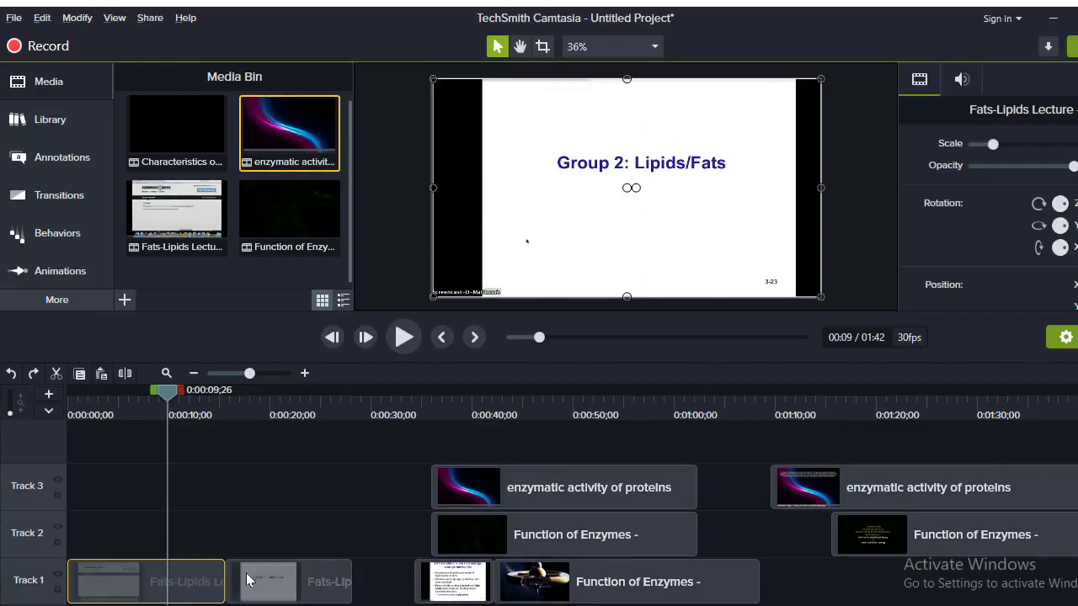
ctrl+click(255, 580)
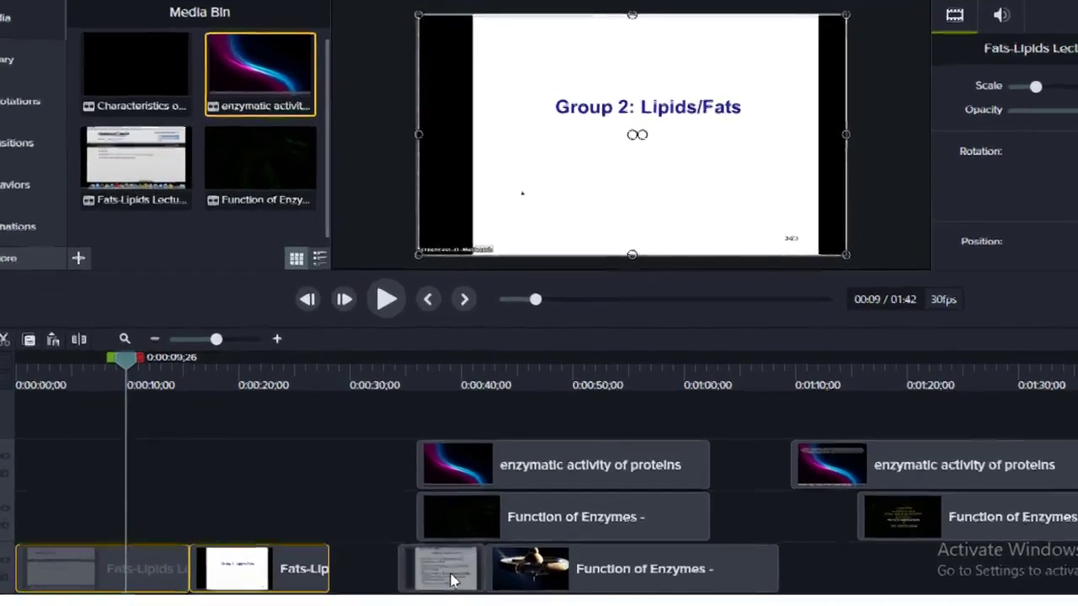
drag(449, 576, 419, 574)
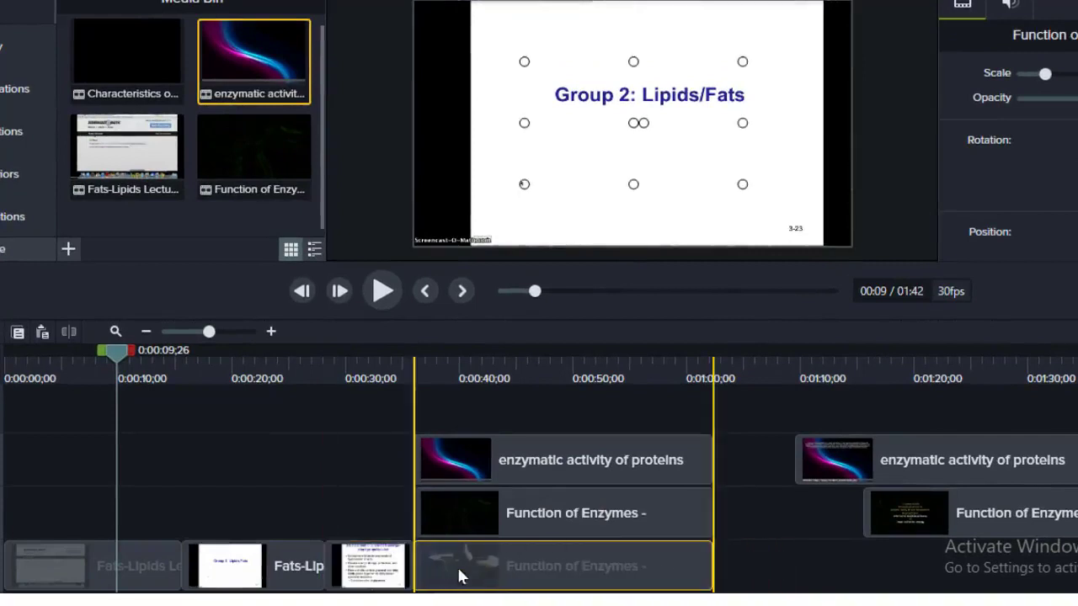
Step: Select the adjoining Fats-Lipids and Function of Enzymes clips on Track 1 and stitch the selected media together
ctrl+click(154, 564)
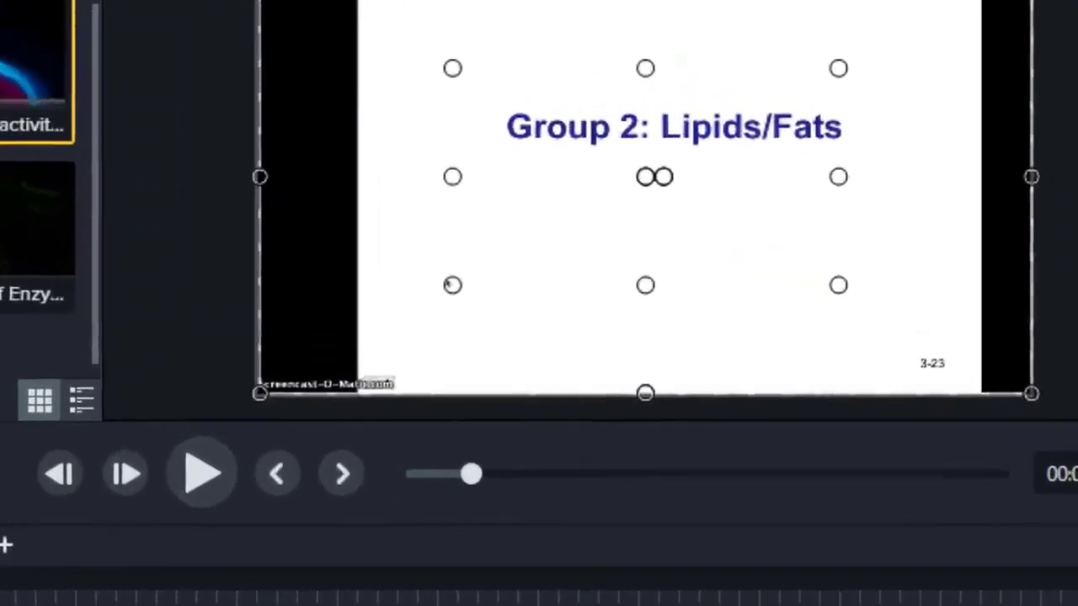
right_click(377, 108)
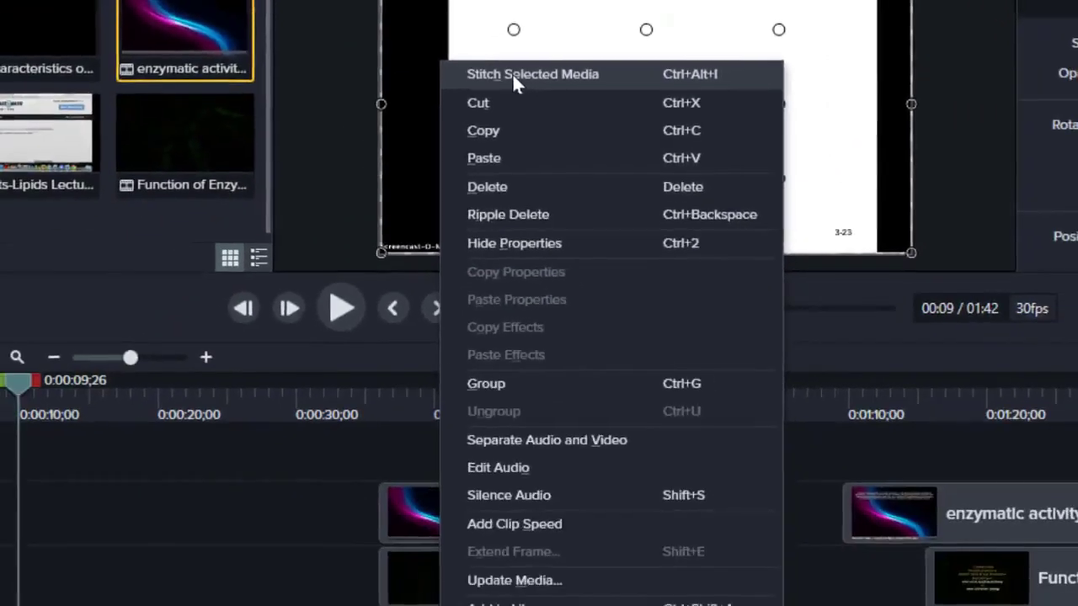
click(455, 118)
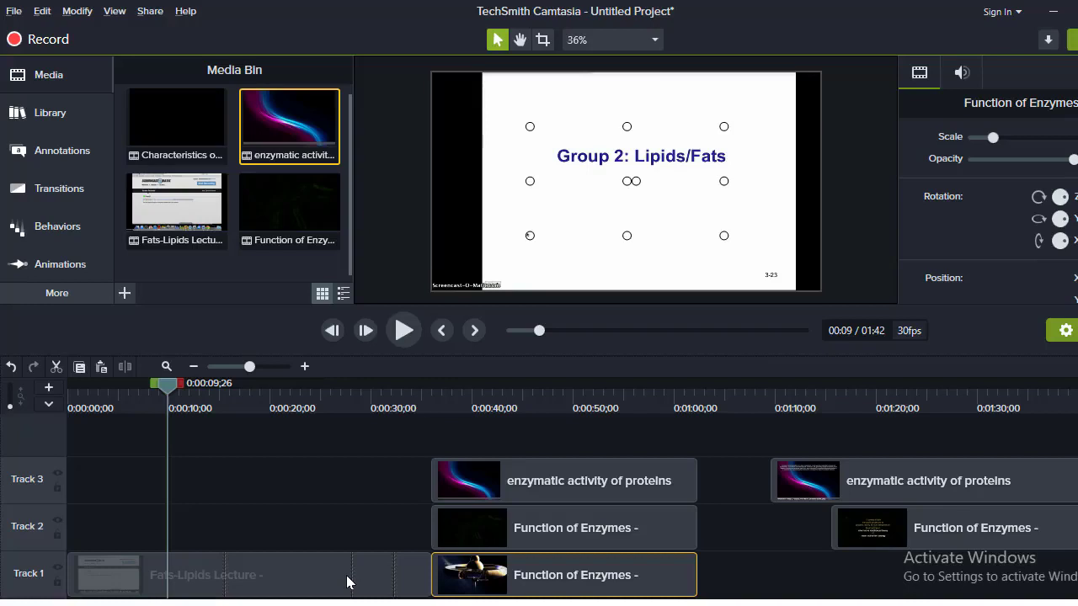
mouse_move(637, 605)
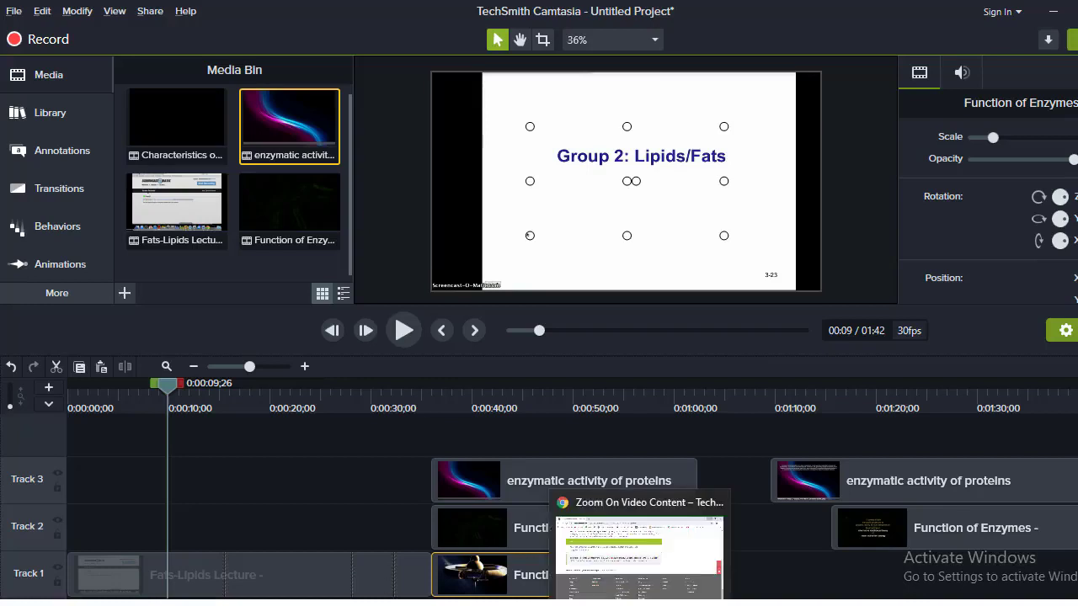